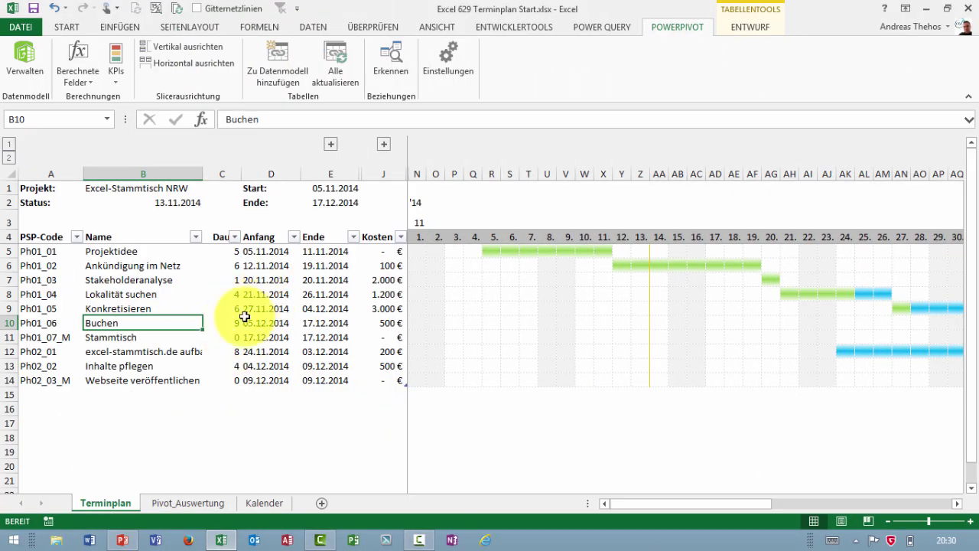
- Open the qryTerminplan data model in the PowerPivot window via Verwalten on the POWERPIVOT ribbon
left_click(228, 293)
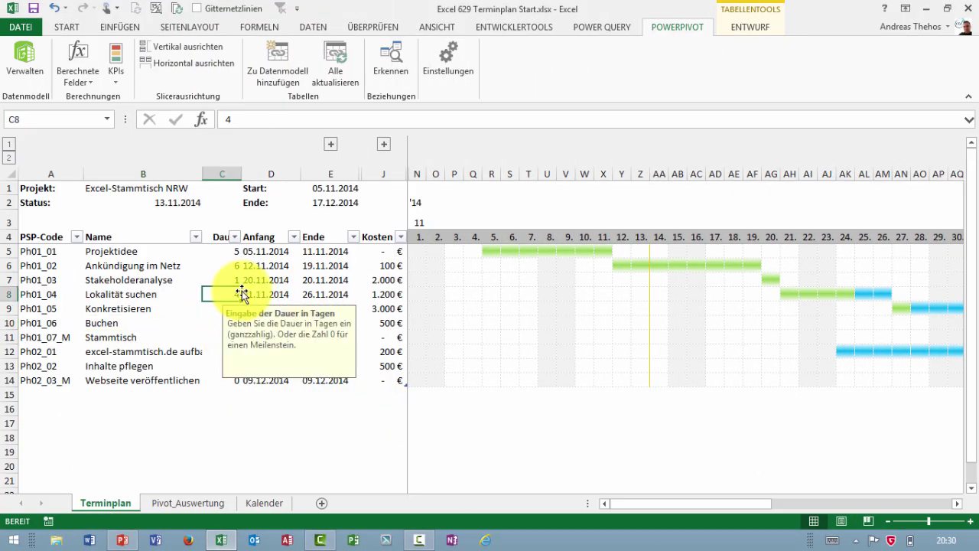
left_click(602, 26)
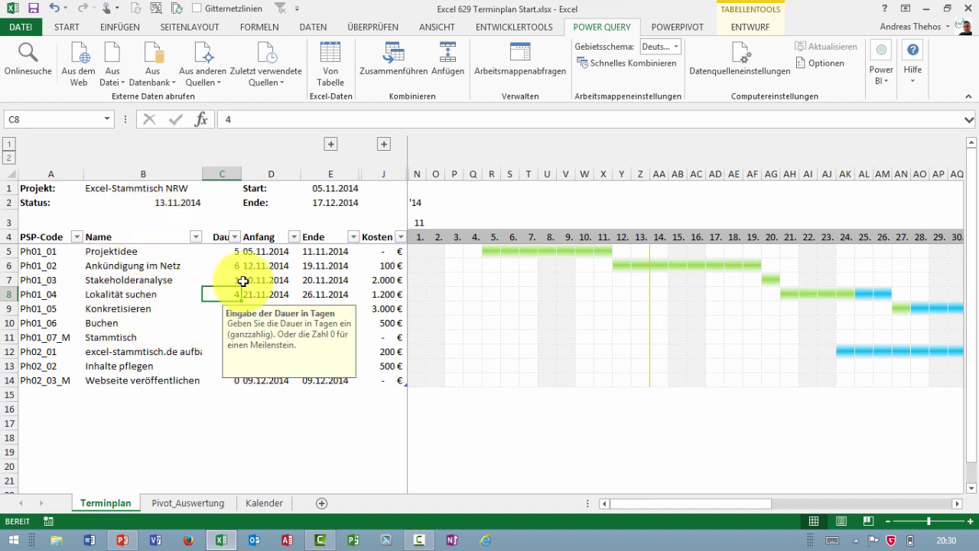
left_click(666, 29)
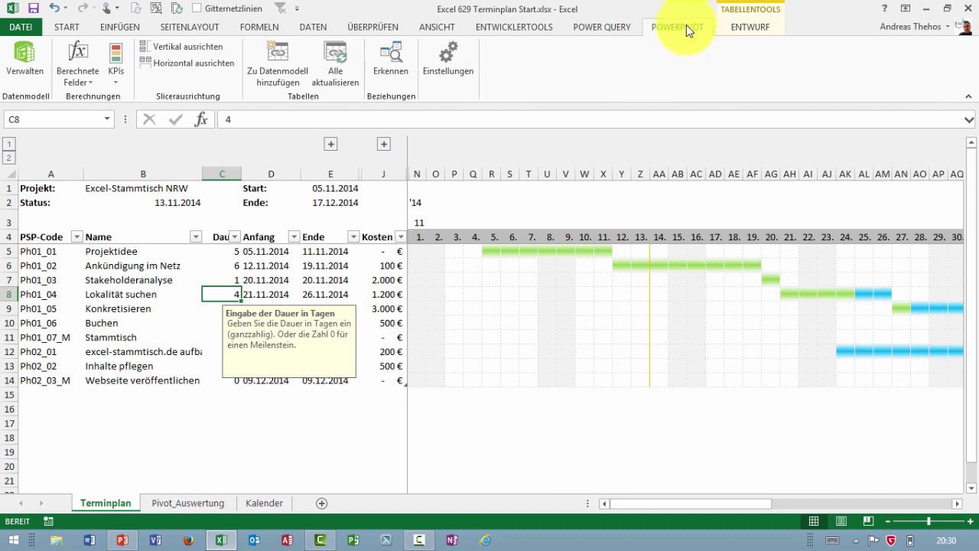
left_click(35, 48)
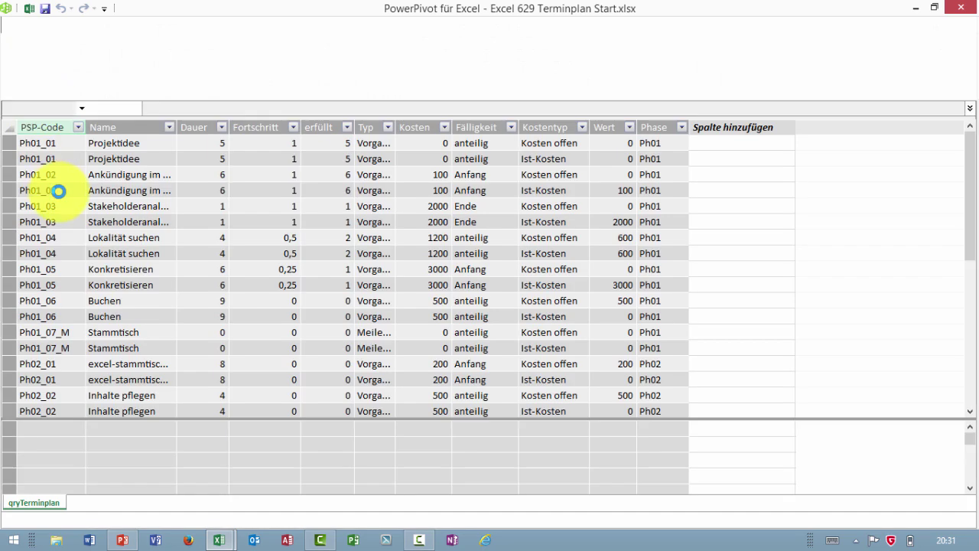
left_click_drag(55, 146, 48, 222)
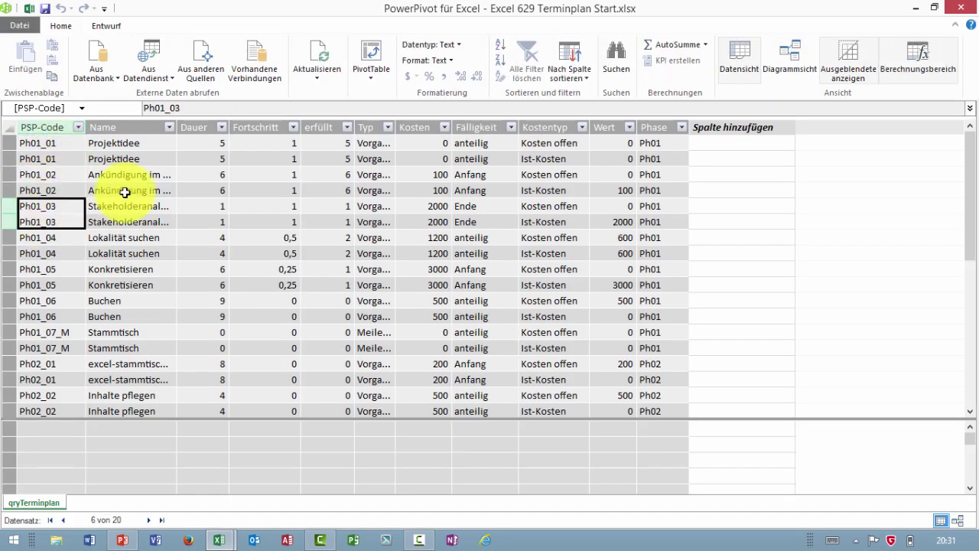
left_click_drag(199, 144, 182, 375)
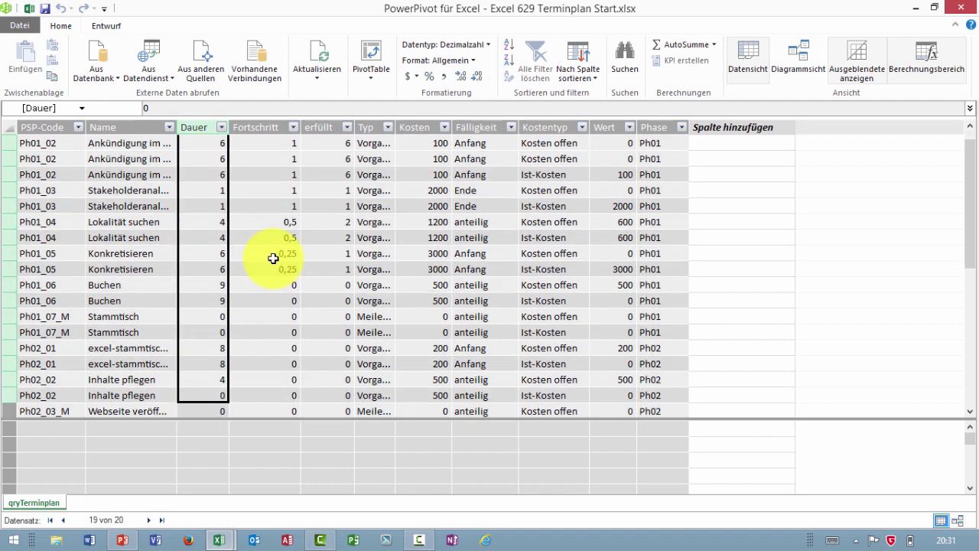
left_click_drag(182, 374, 280, 247)
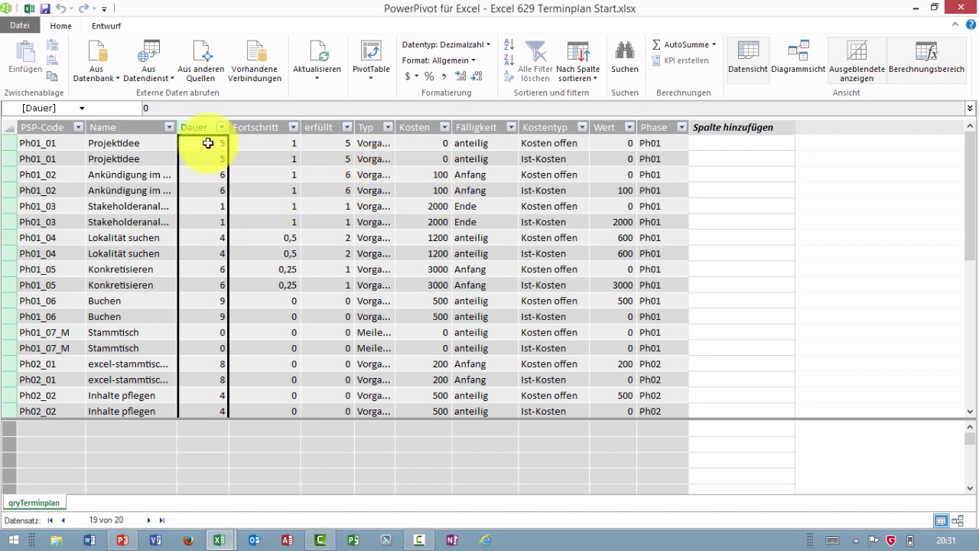
left_click_drag(207, 143, 205, 166)
left_click_drag(329, 143, 329, 158)
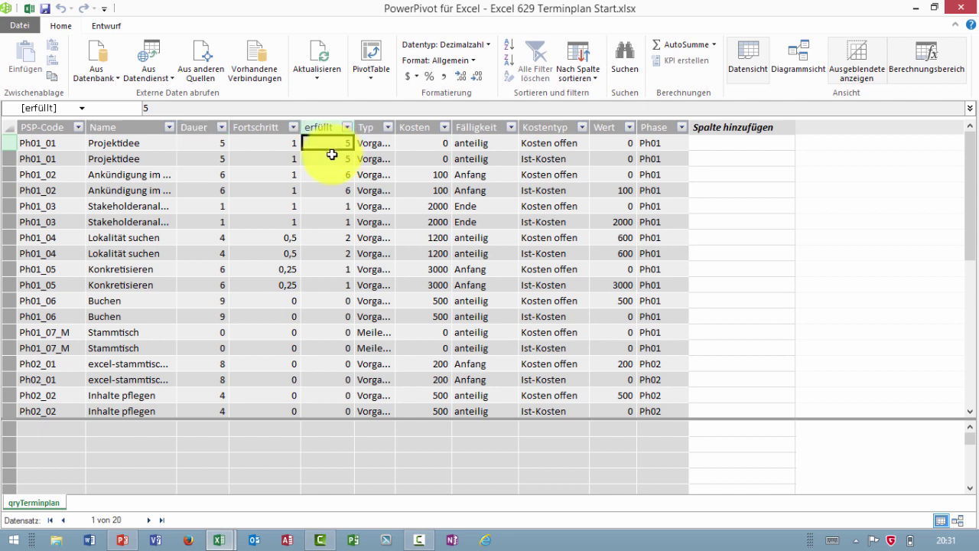
left_click_drag(321, 303, 321, 378)
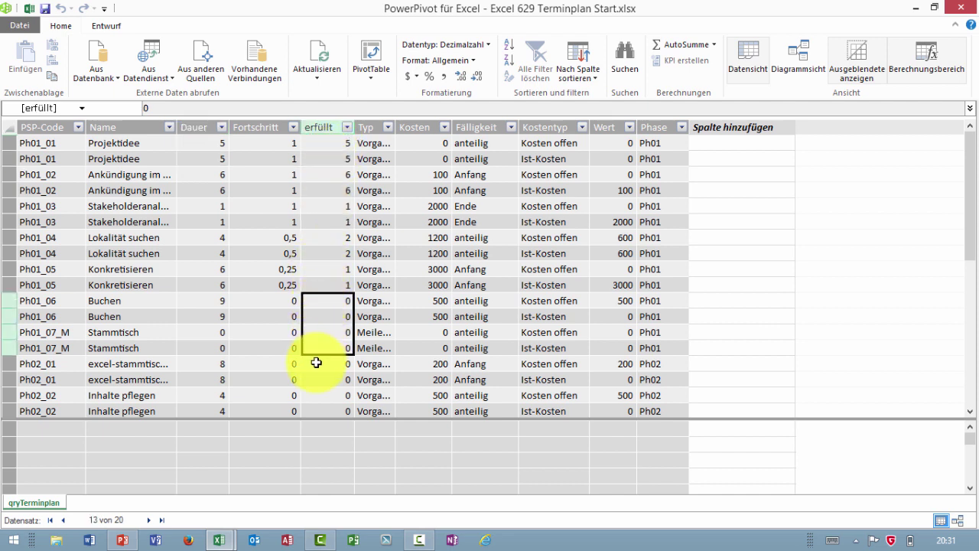
left_click(224, 365)
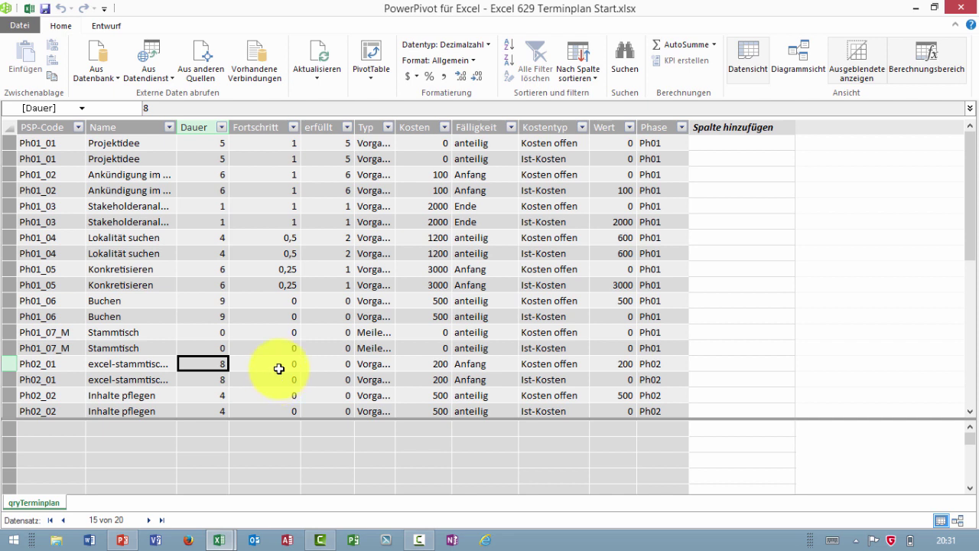
left_click(279, 368)
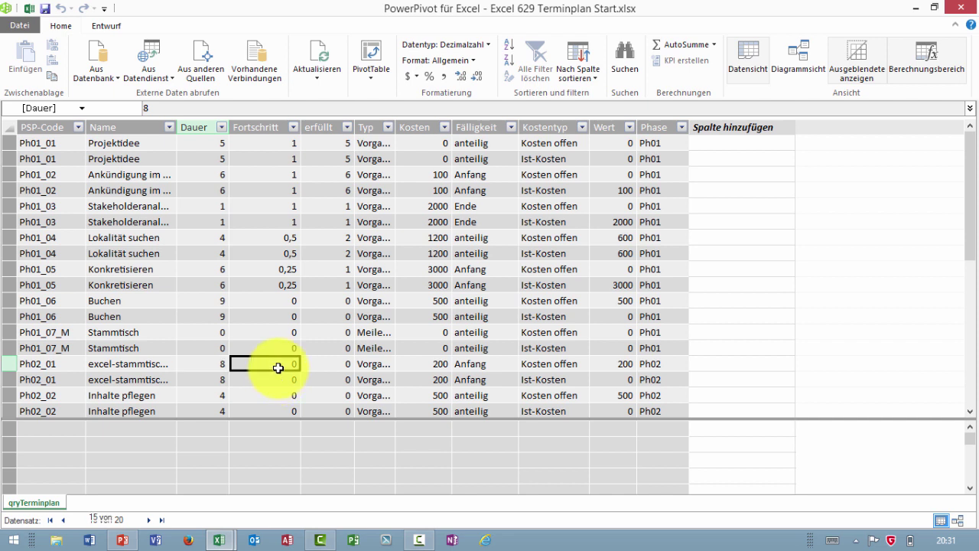
left_click(326, 365)
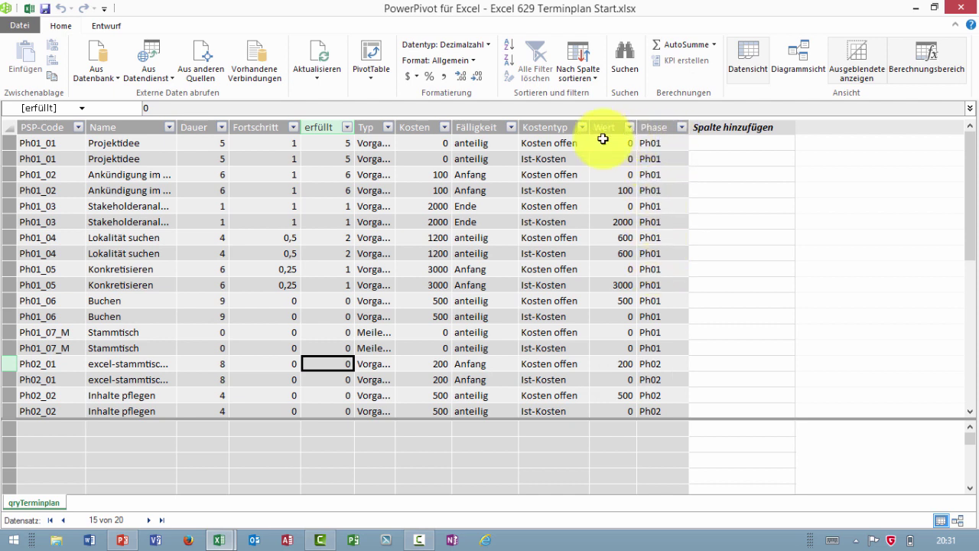
mouse_move(536, 145)
left_mouse_down()
mouse_move(533, 227)
mouse_move(573, 230)
left_mouse_up()
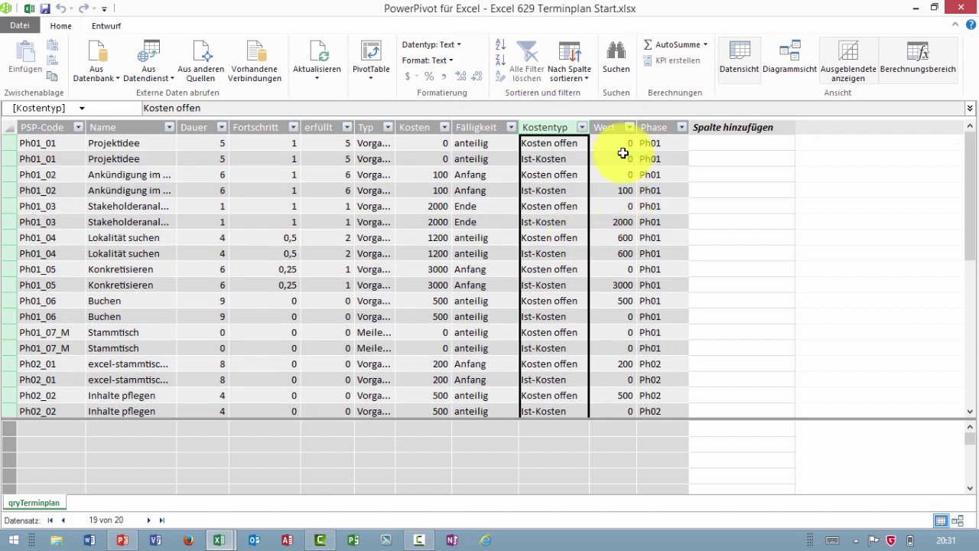
mouse_move(623, 145)
left_mouse_down()
mouse_move(604, 217)
mouse_move(601, 317)
left_mouse_up()
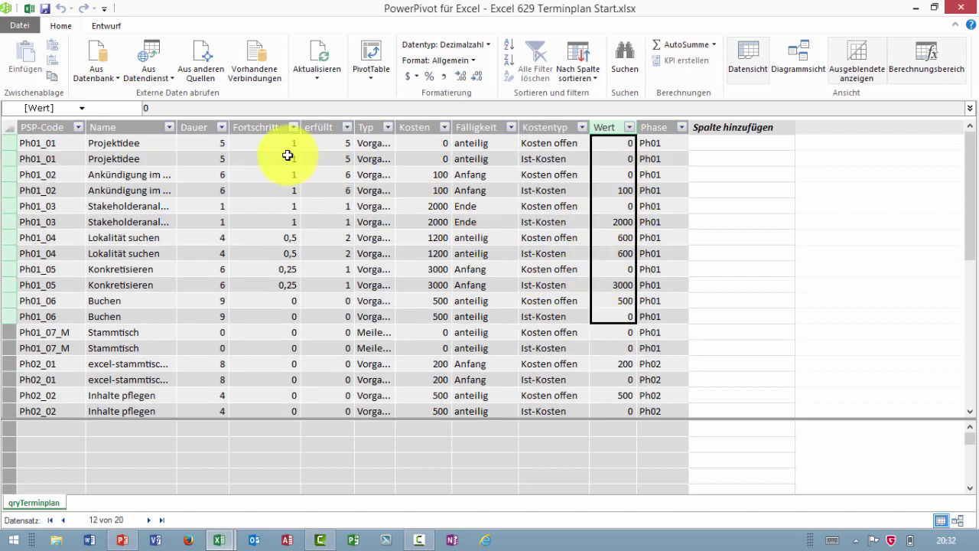
mouse_move(283, 158)
left_mouse_down()
mouse_move(273, 299)
mouse_move(329, 321)
left_mouse_up()
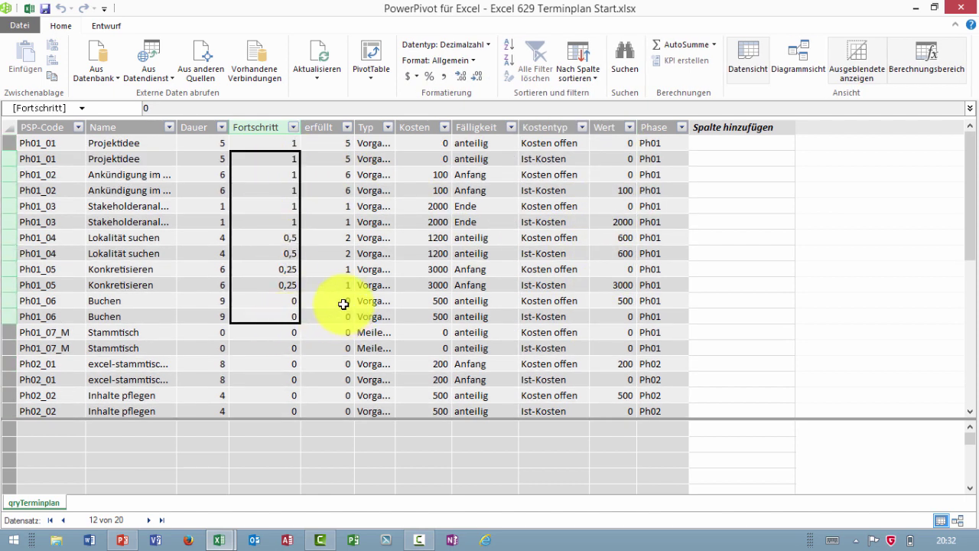
mouse_move(652, 158)
left_mouse_down()
mouse_move(651, 313)
mouse_move(628, 344)
left_mouse_up()
left_click_drag(44, 175, 33, 317)
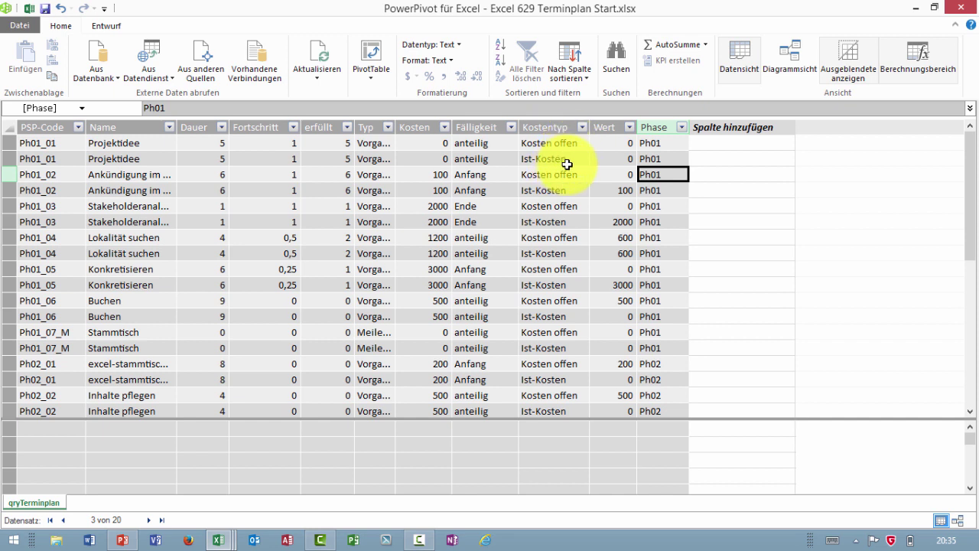
- Start a new column's IF formula testing qryTerminplan[Kostentyp] for "Ist-Kosten"
left_click(711, 147)
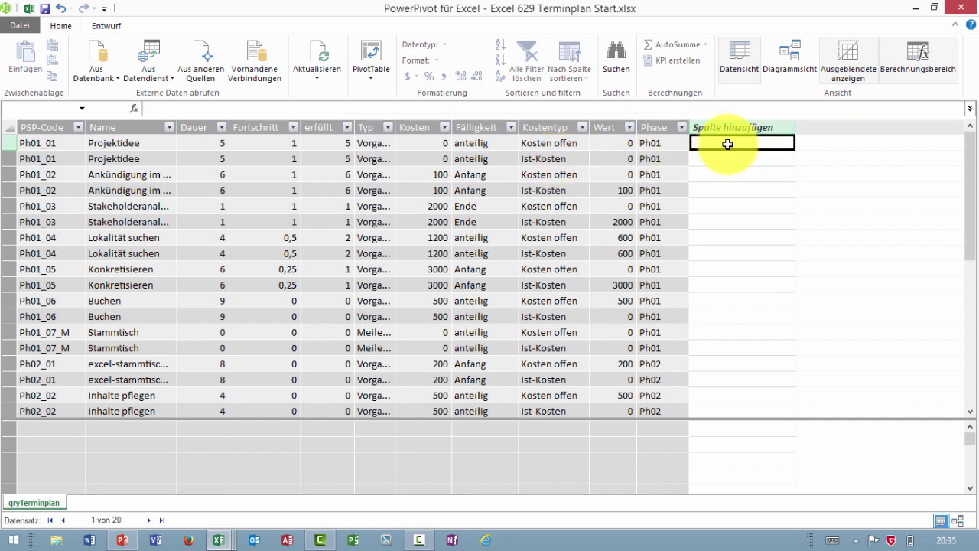
left_click(254, 108)
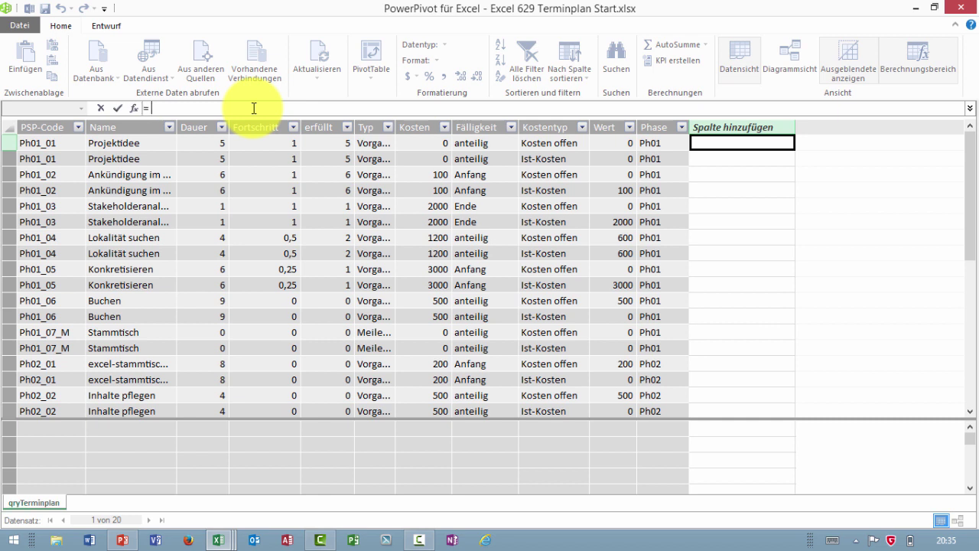
type("if")
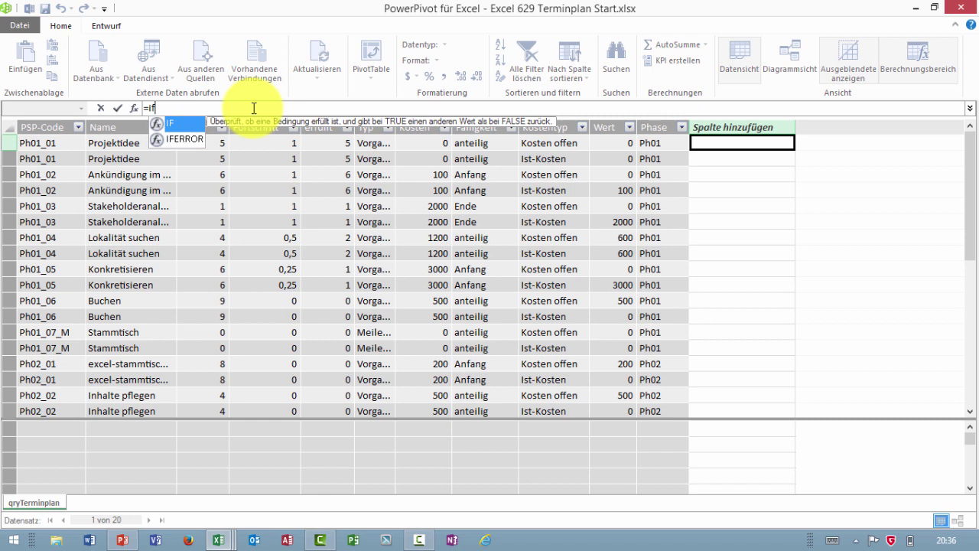
type("(")
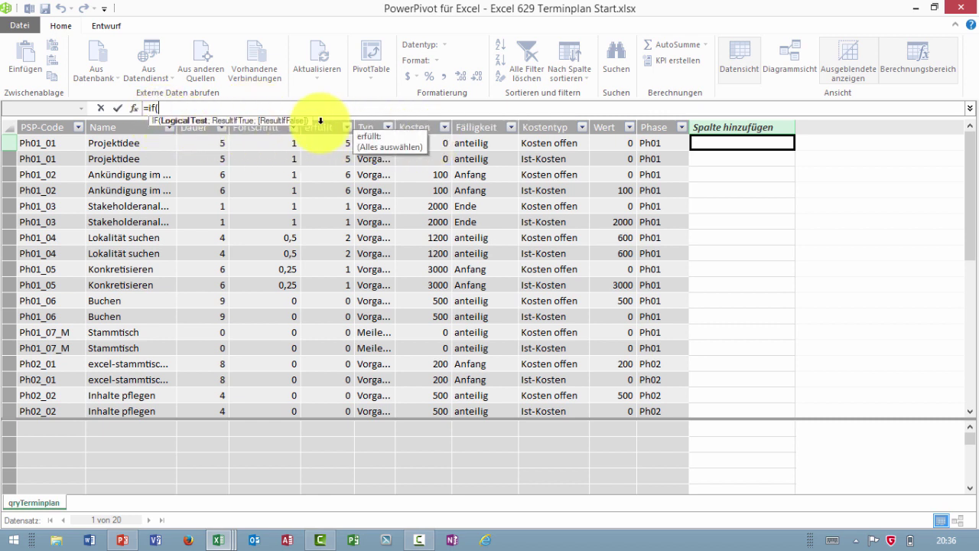
type("q")
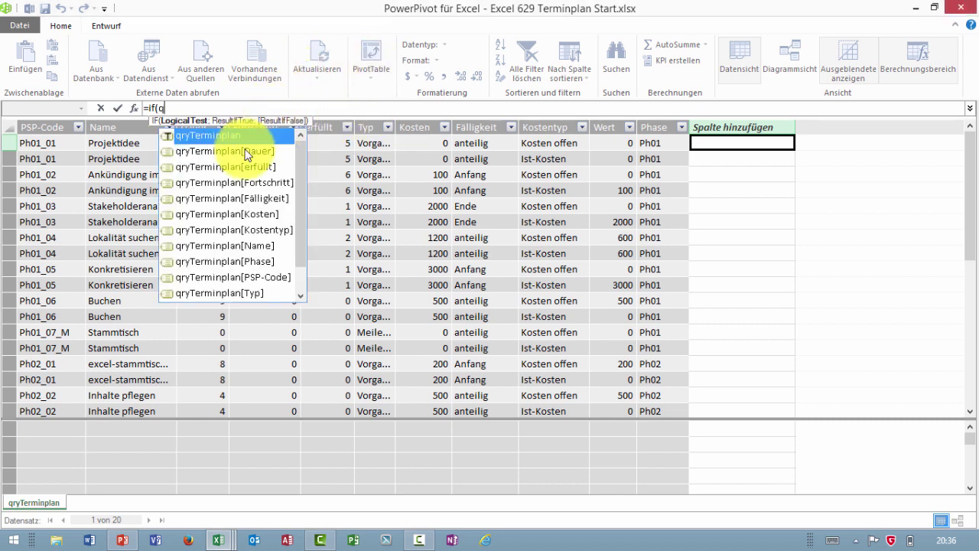
double_click(247, 230)
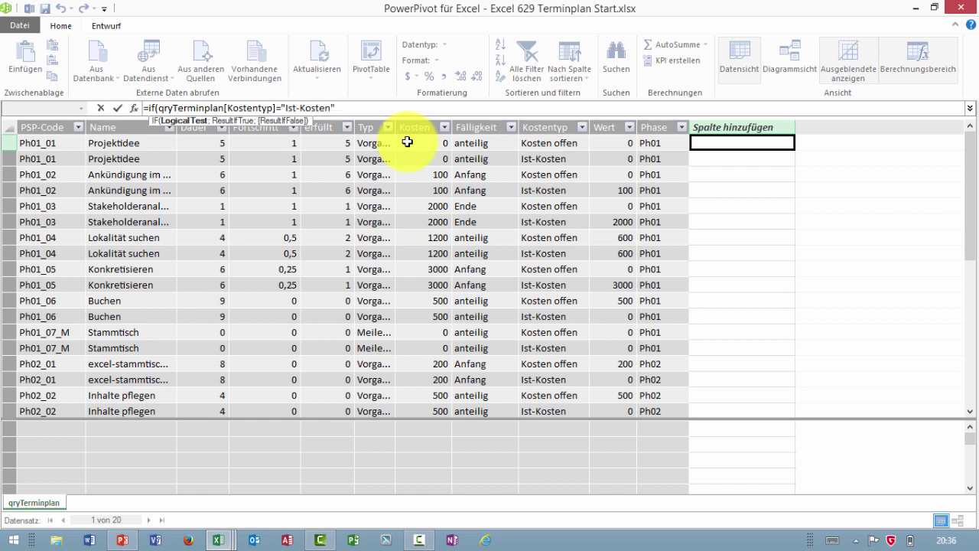
key("BackSpace")
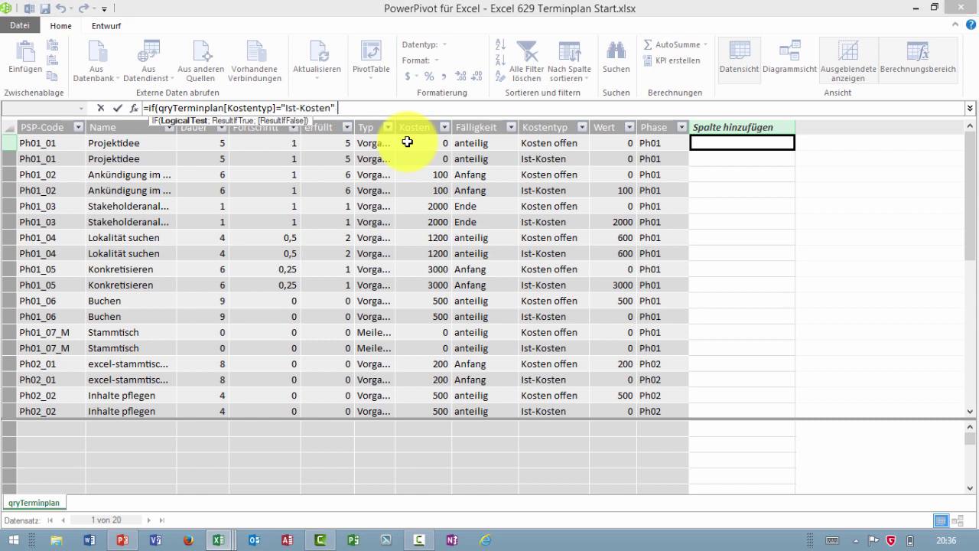
type(",")
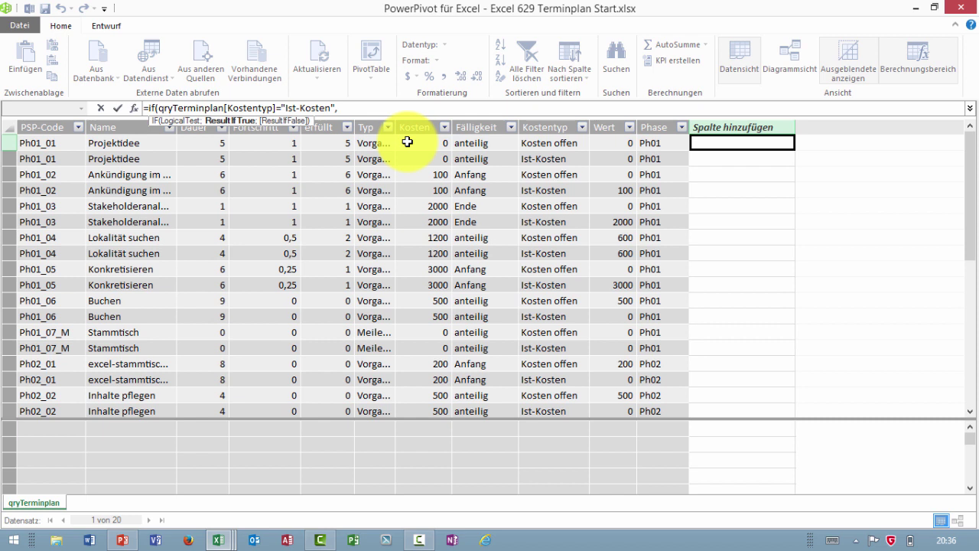
- Complete the IF with erfüllt as the true result and Dauer minus erfüllt otherwise
left_click(331, 128)
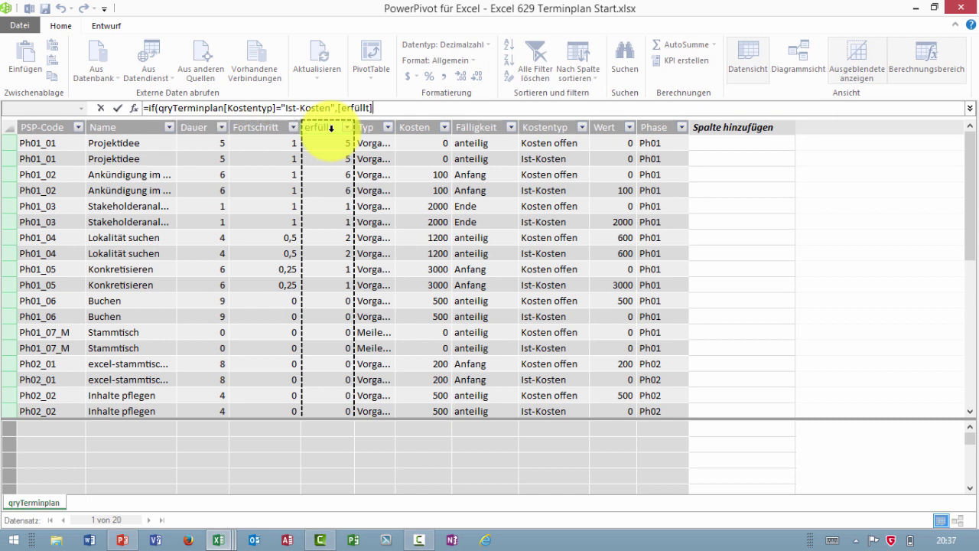
key("BackSpace")
key("BackSpace")
key("BackSpace")
key("BackSpace")
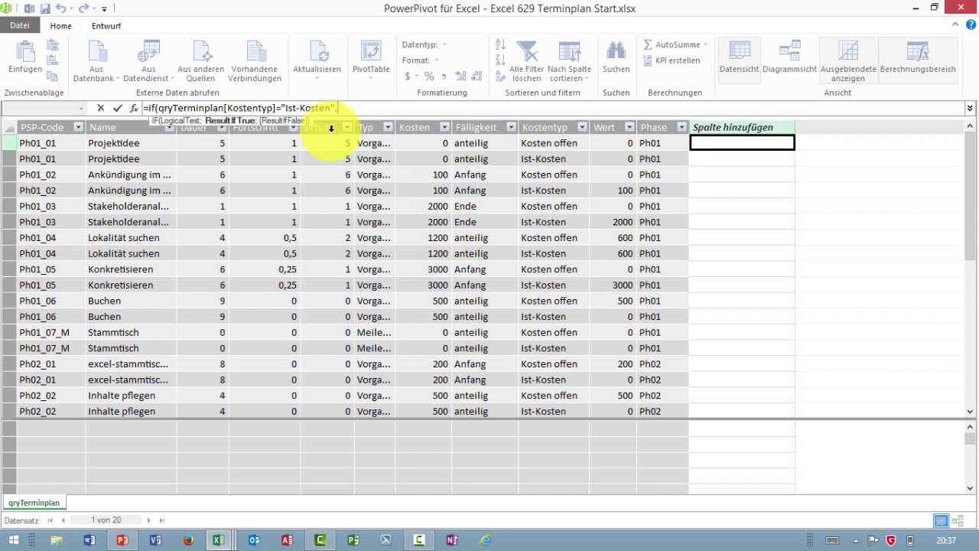
type("qr")
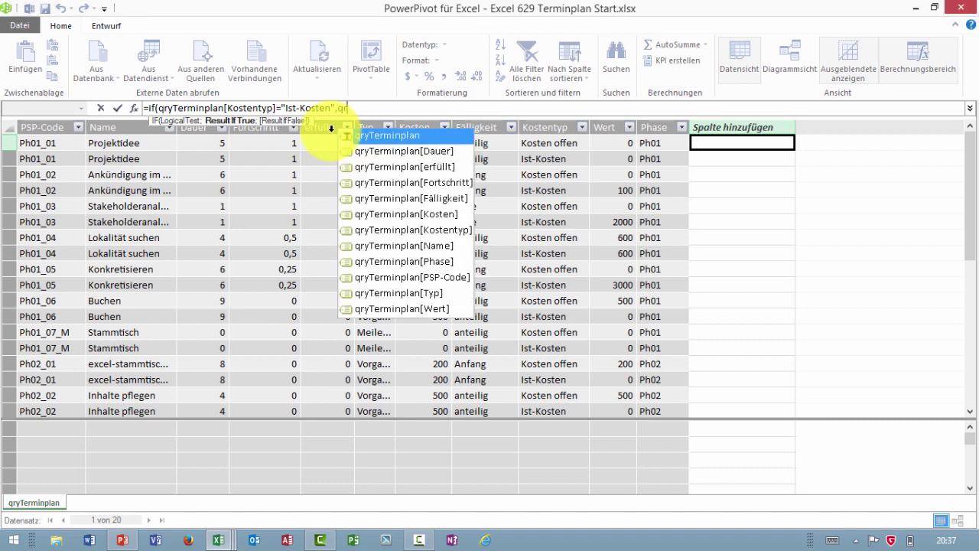
double_click(400, 166)
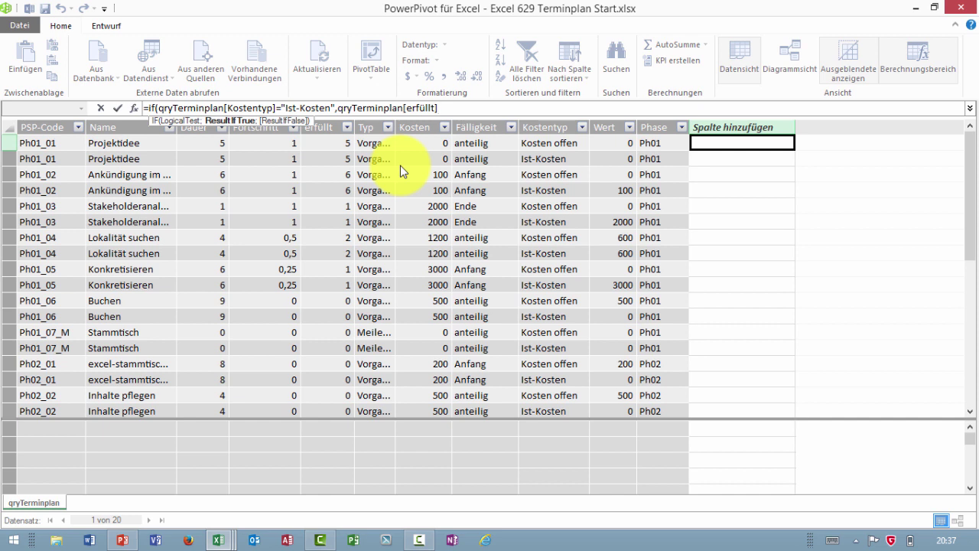
type(",")
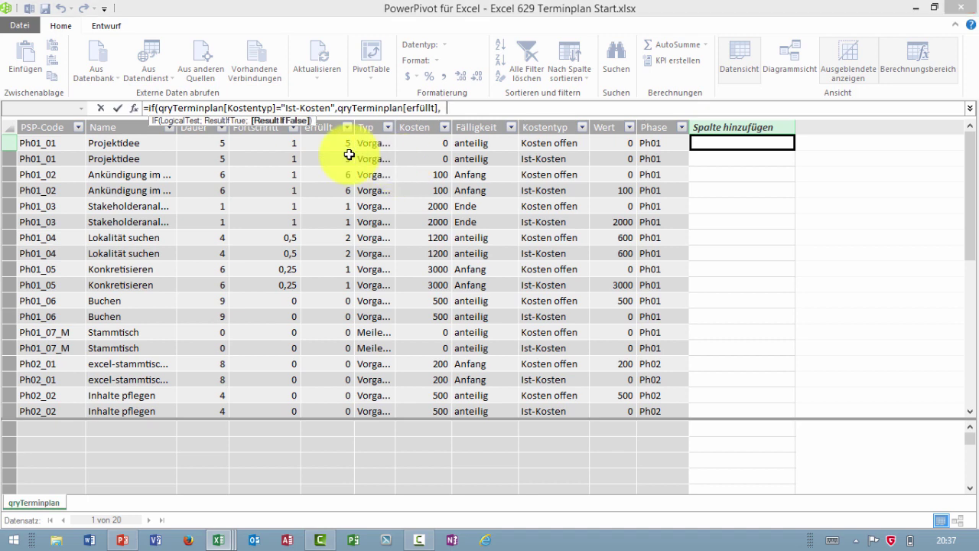
type("qr")
left_click(511, 152)
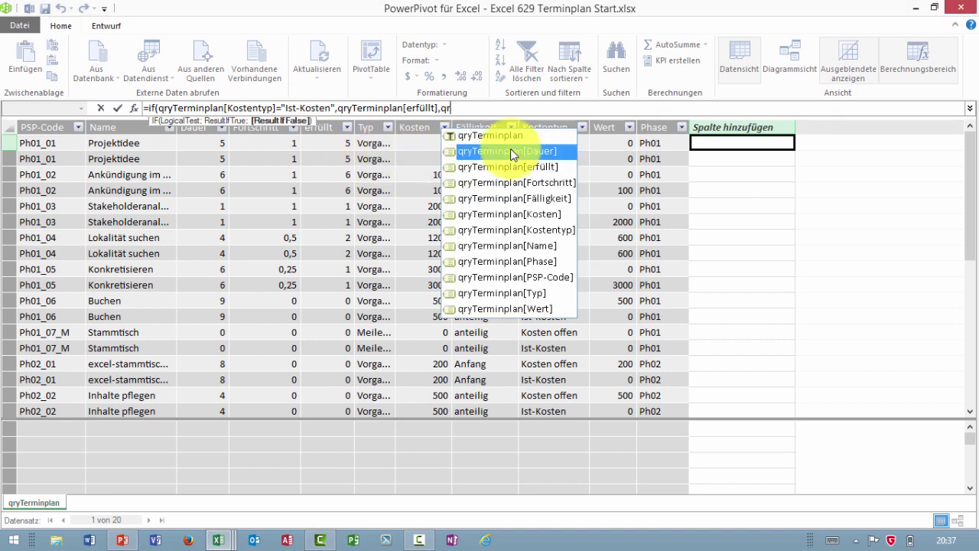
double_click(511, 151)
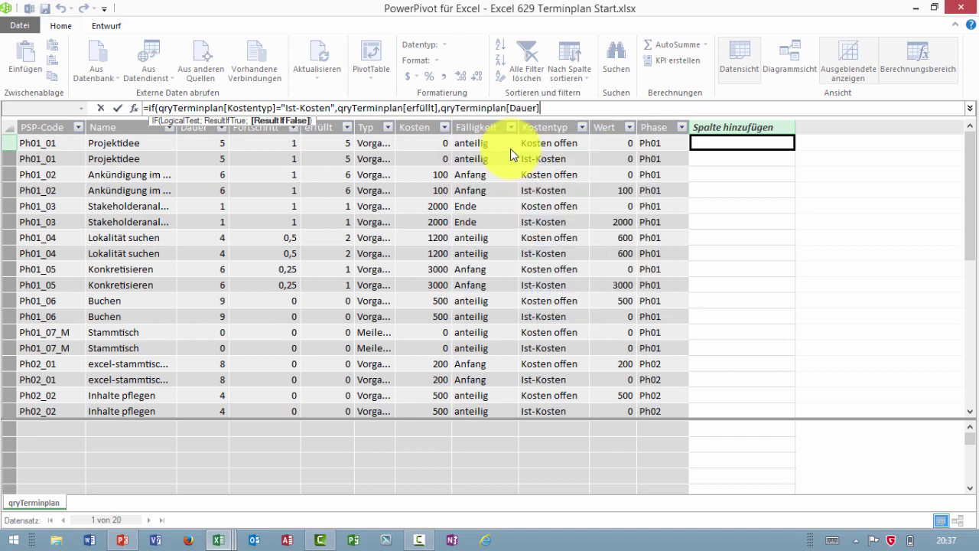
type("-")
type("q")
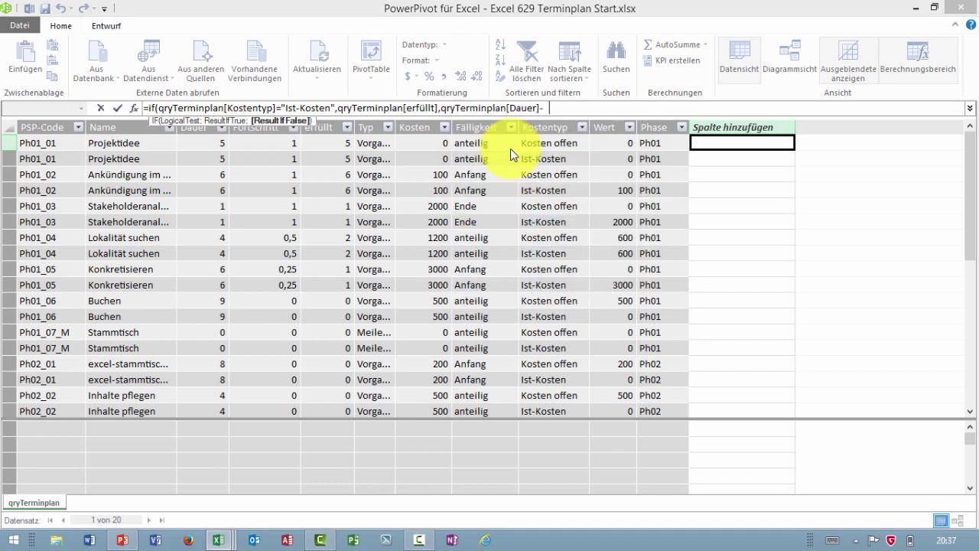
type("r")
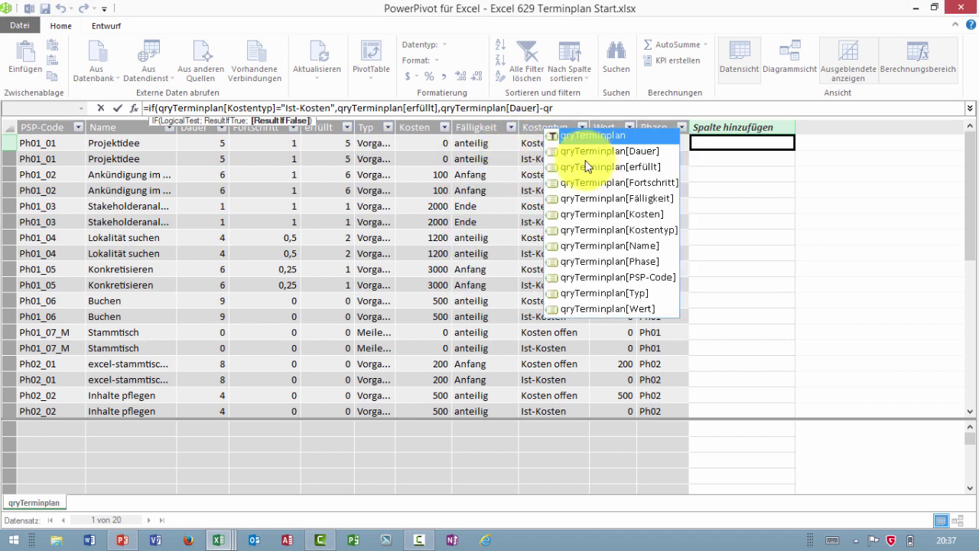
double_click(580, 166)
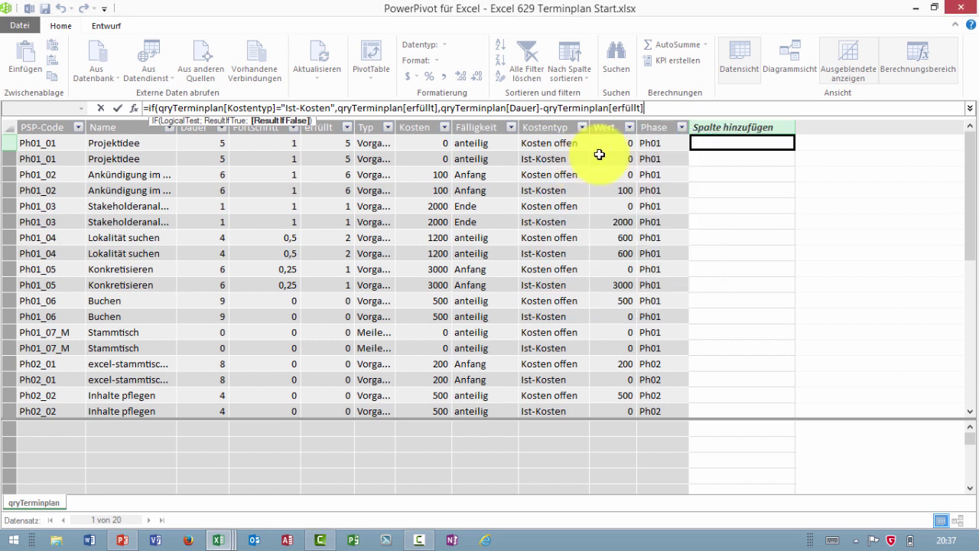
type(")")
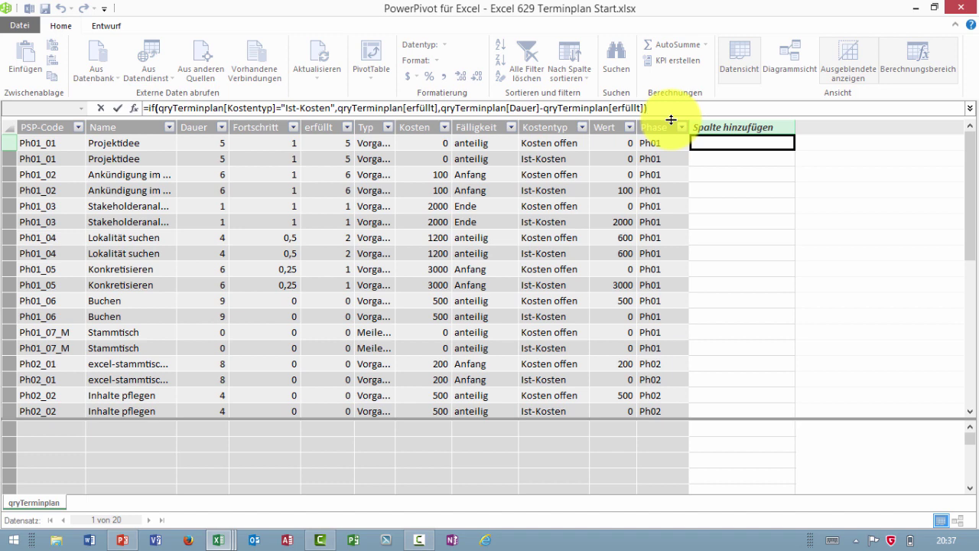
- Replace the IF formula's commas with semicolons and apply it, filling the column with day counts
key("Return")
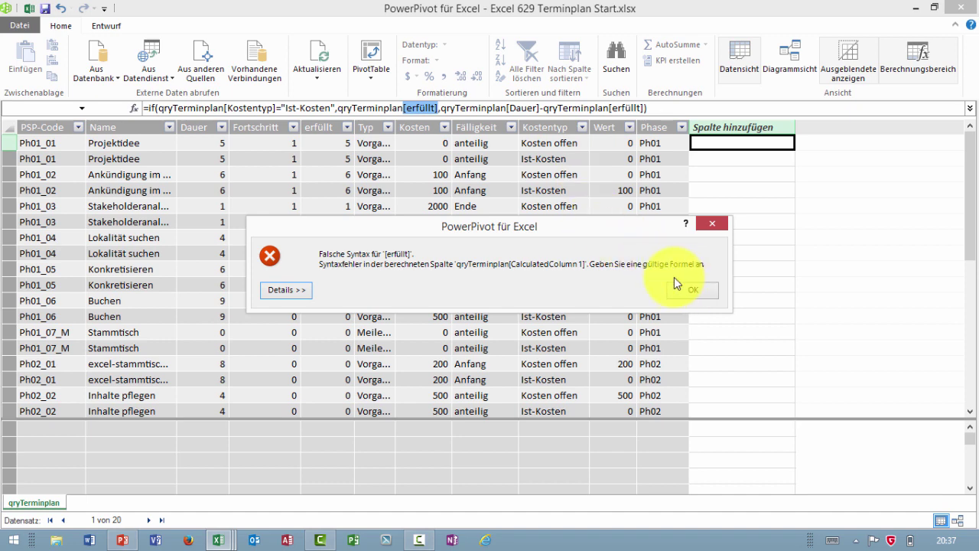
left_click(690, 290)
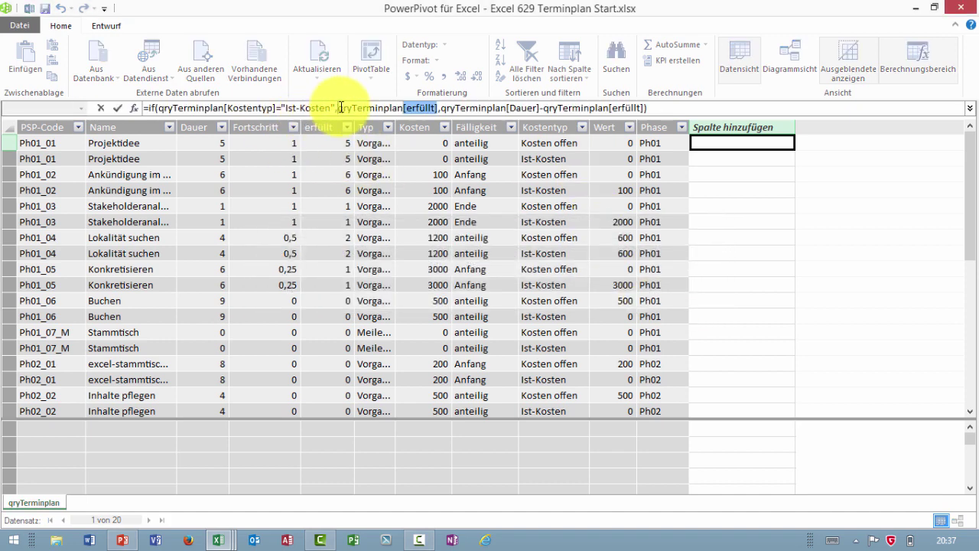
left_click(338, 108)
key("Delete")
type(";")
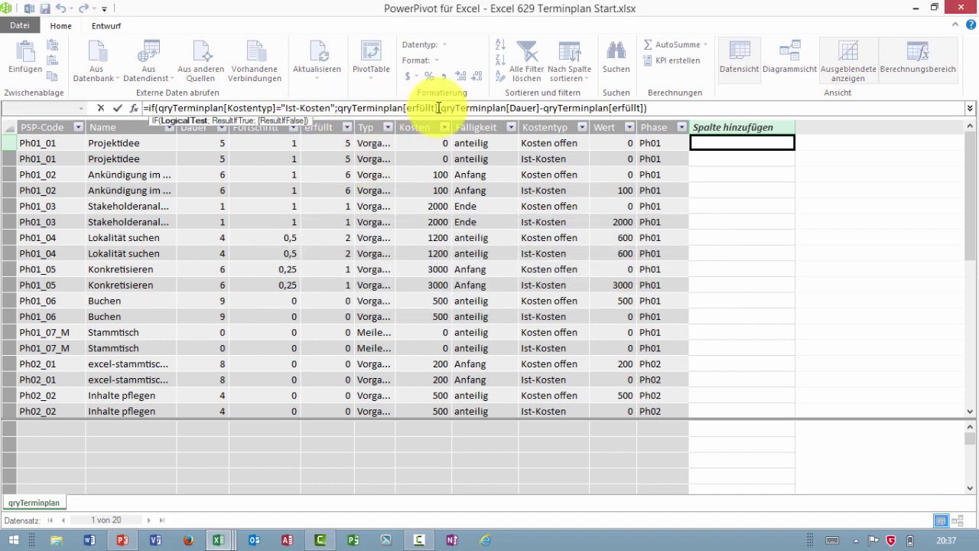
left_click(441, 108)
type(",")
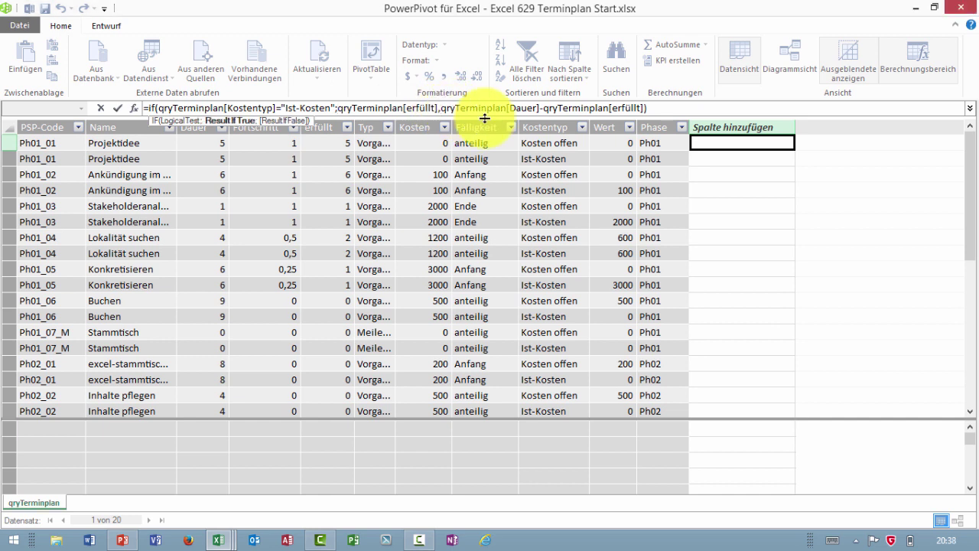
key("BackSpace")
type(";")
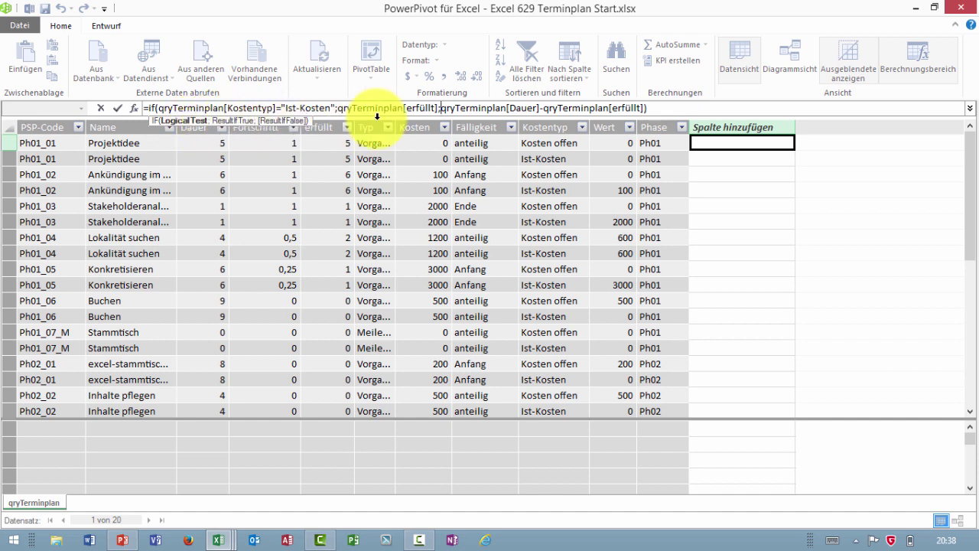
key("Return")
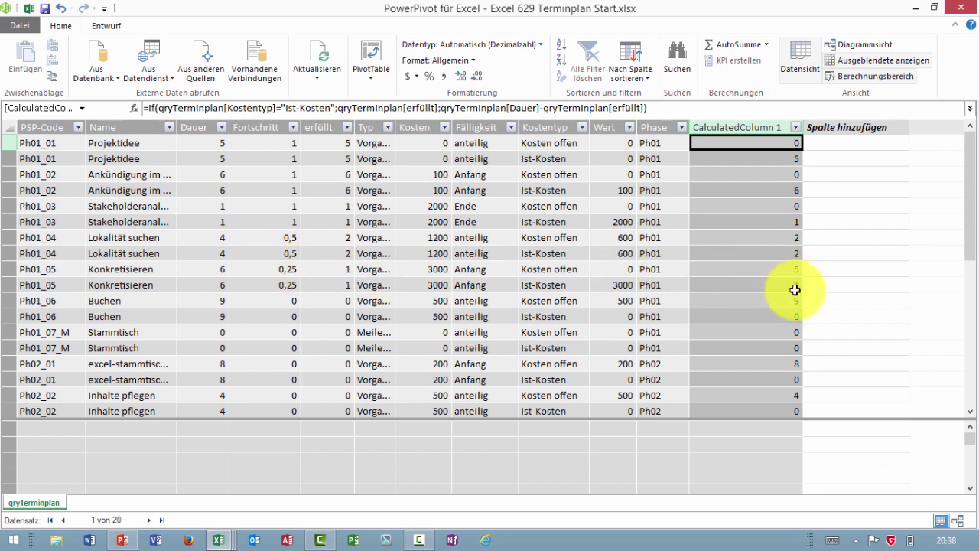
- Rename CalculatedColumn 1 to Tage and autofit its width to the values
left_click(726, 129)
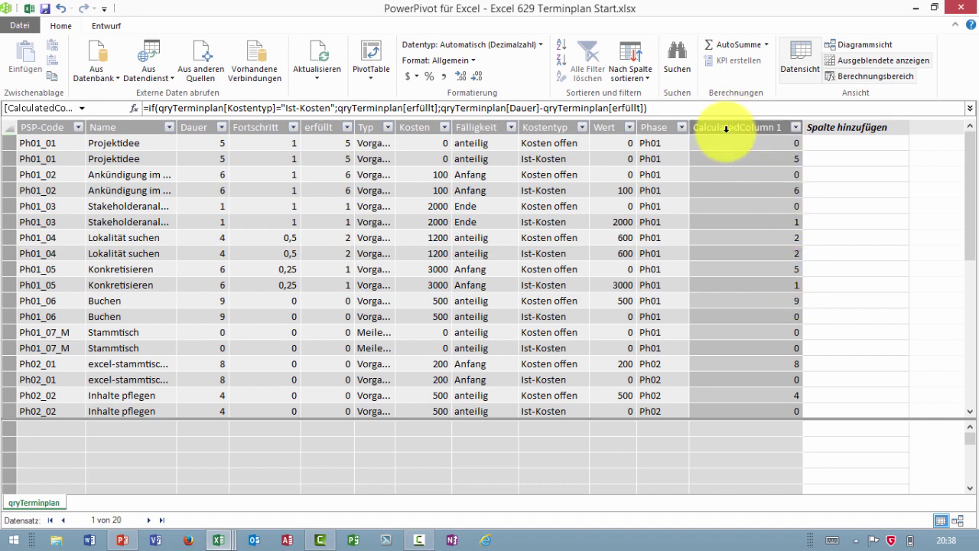
right_click(726, 130)
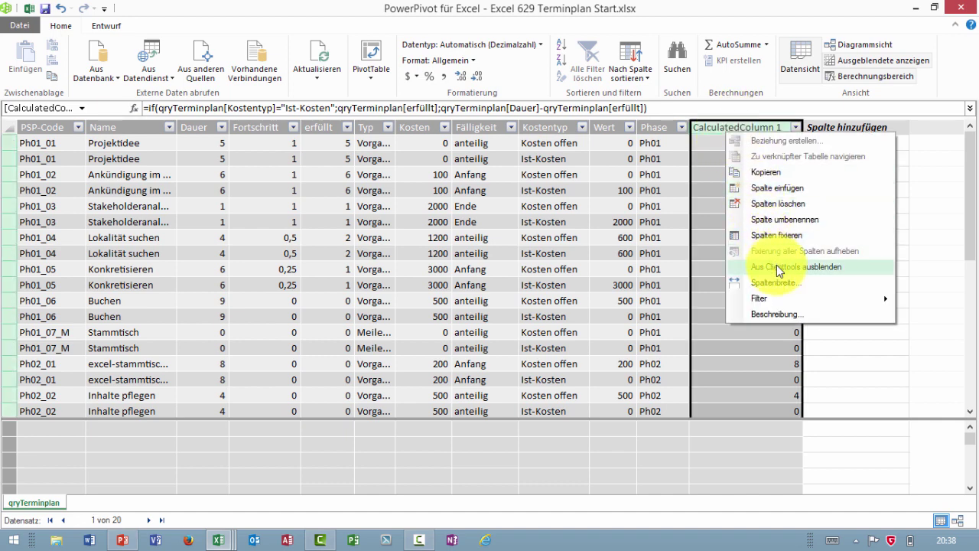
left_click(774, 219)
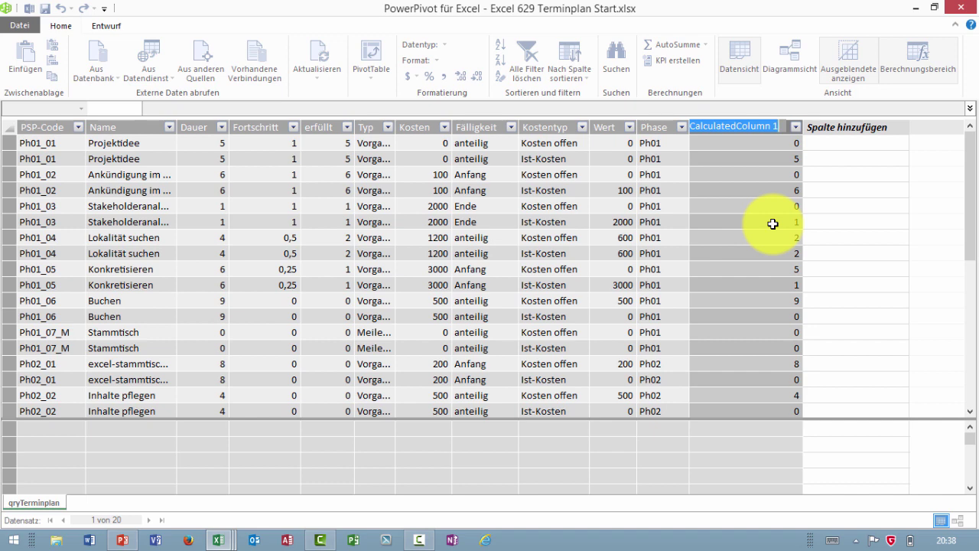
type("Tage")
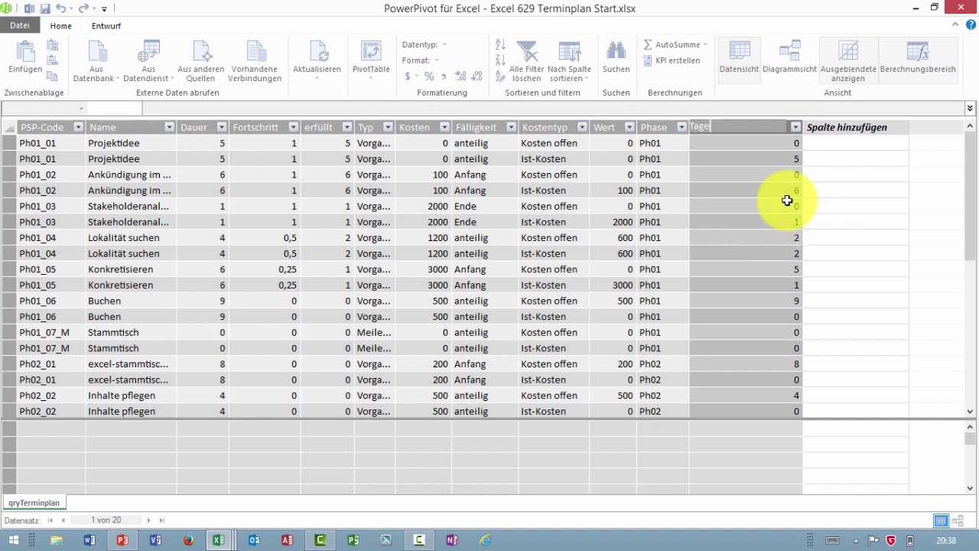
key("Return")
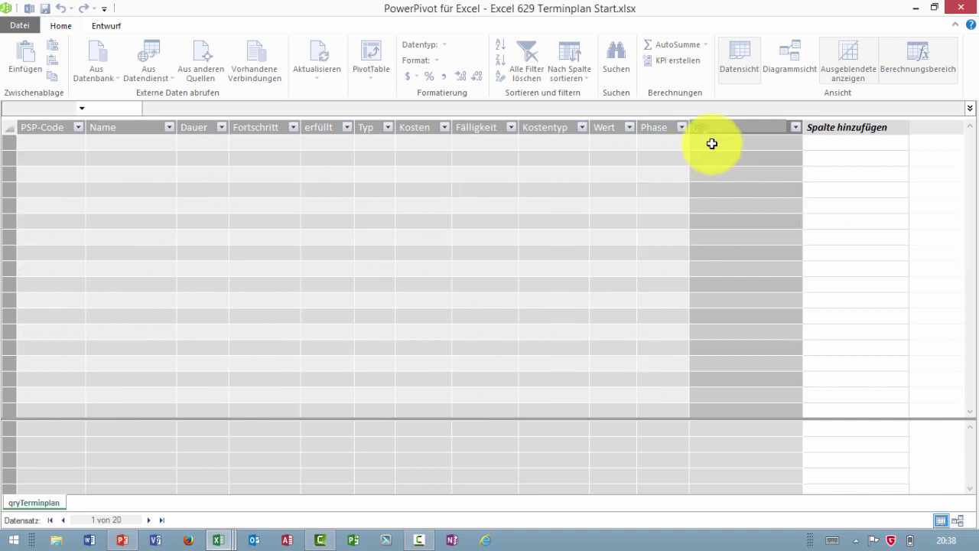
double_click(801, 128)
left_click(702, 145)
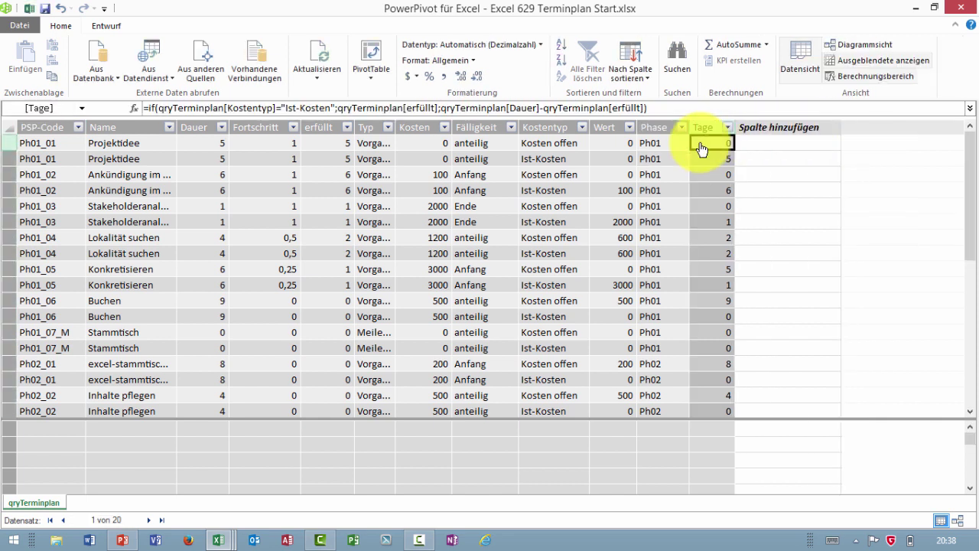
- Format the Wert column as € Deutsch currency with no decimal places
left_click(609, 124)
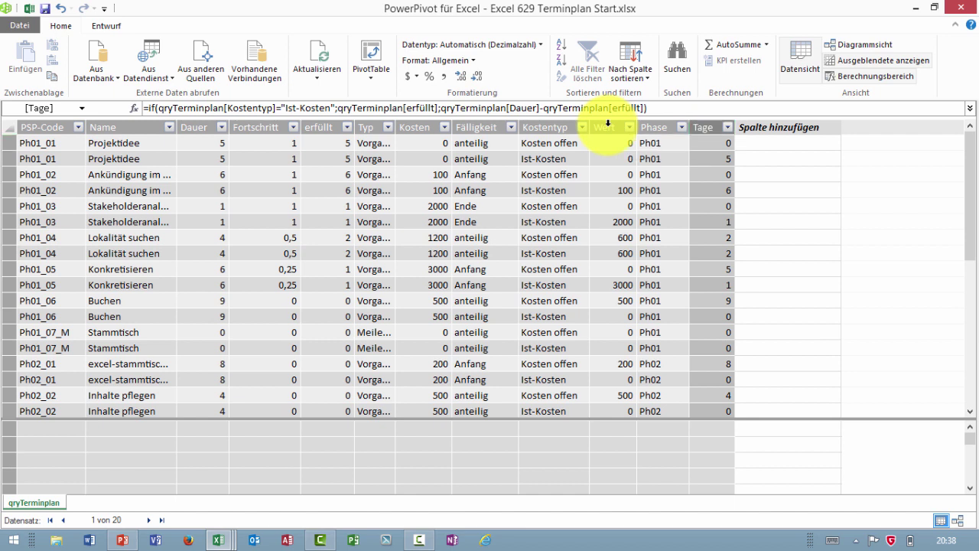
left_click(417, 79)
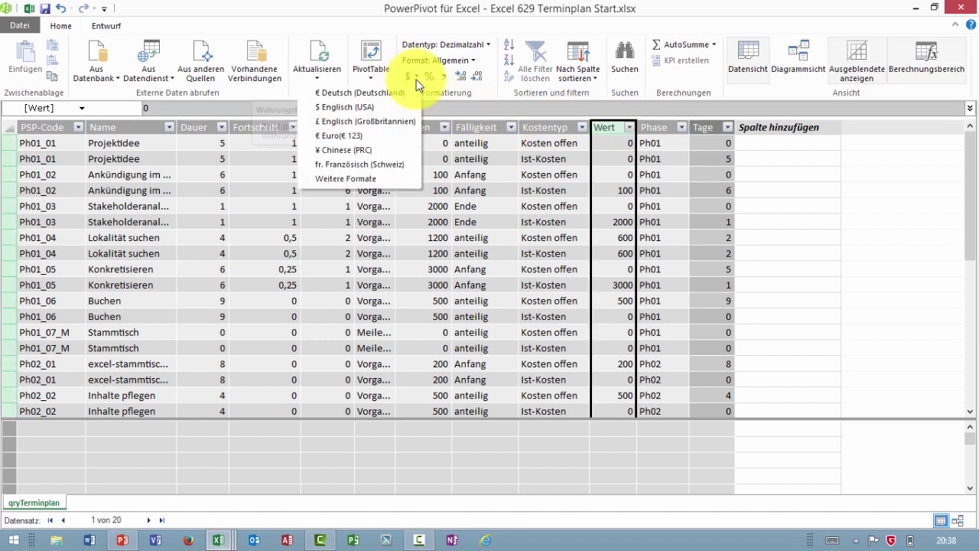
left_click(394, 93)
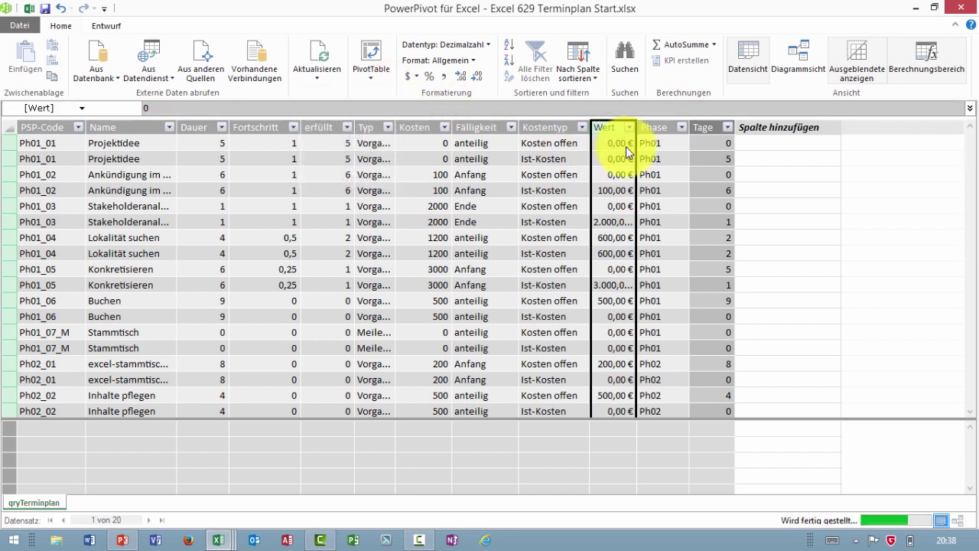
left_click(482, 75)
left_click(481, 75)
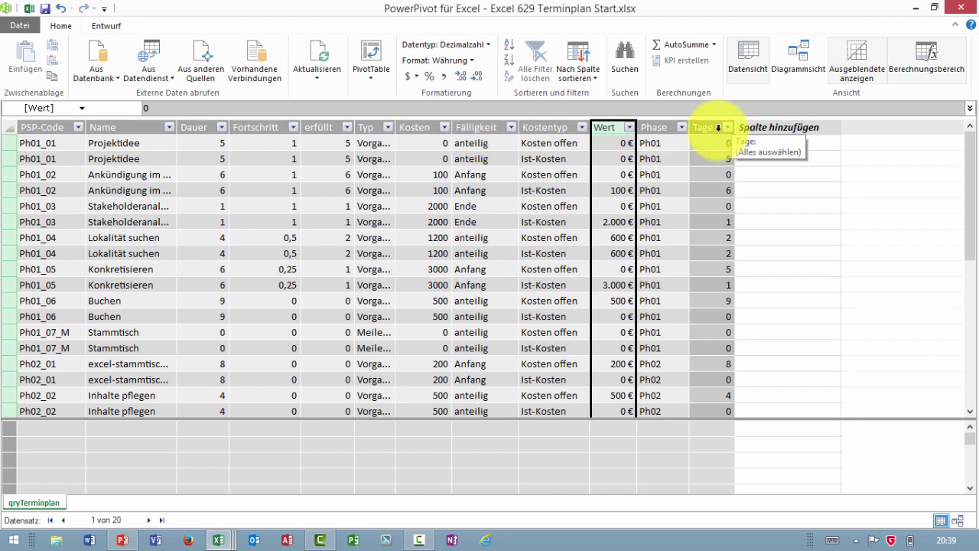
- Format the Fortschritt column as percentages
left_click(274, 126)
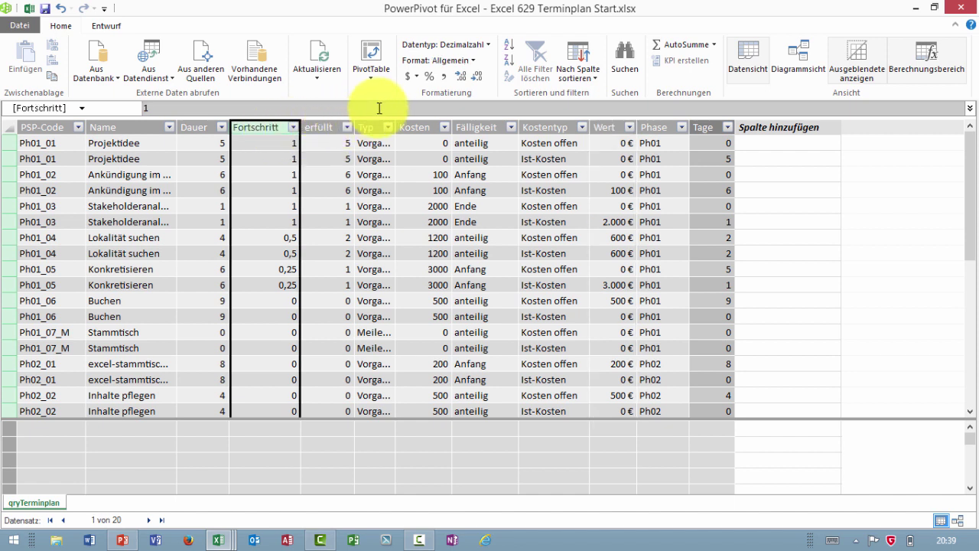
left_click(431, 77)
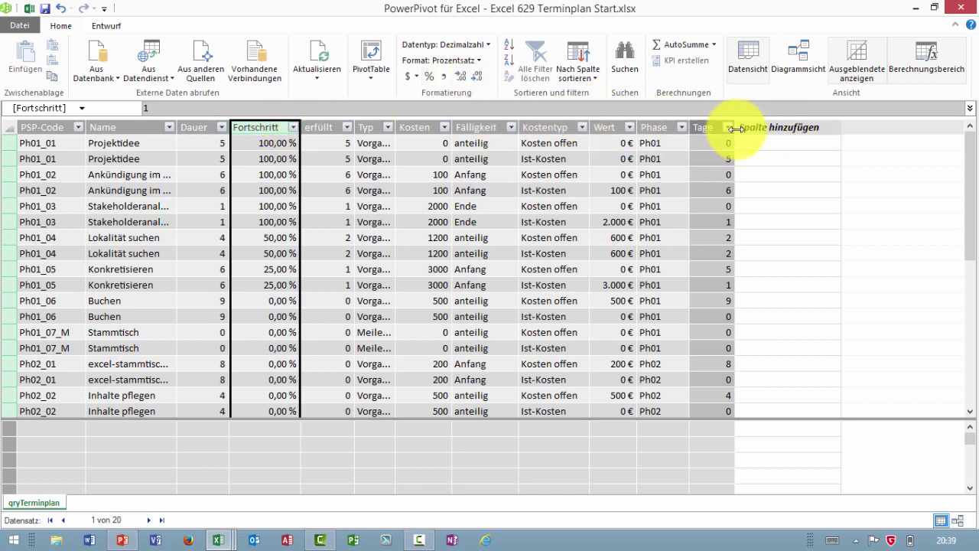
left_click(776, 130)
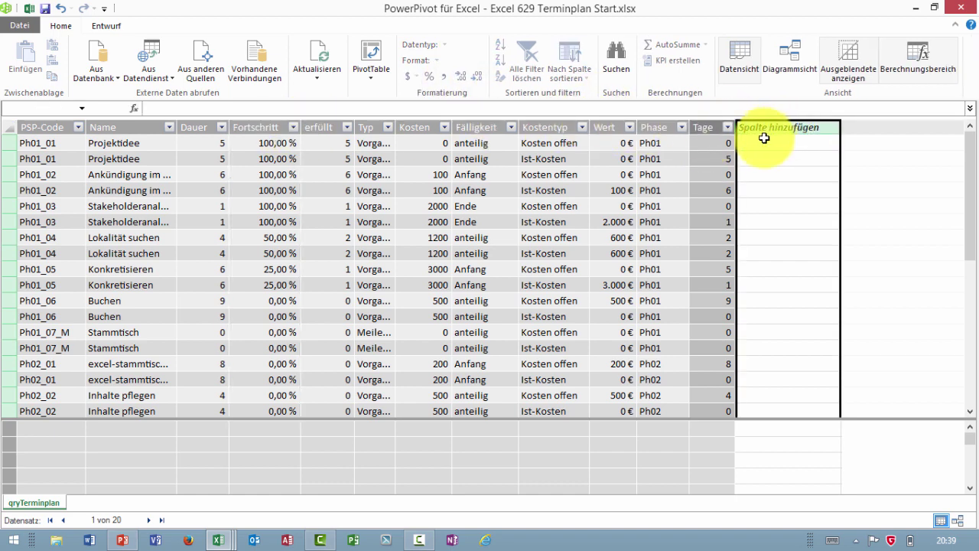
- Begin the new column's IF formula testing qryTerminplan[Kostentyp] for "Kosten offen"
left_click(757, 143)
left_click(352, 109)
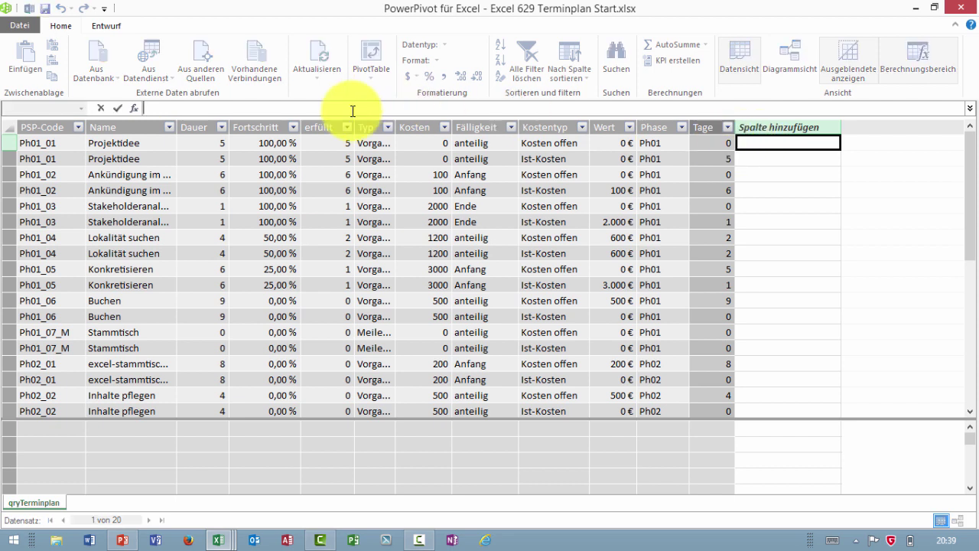
type("=if")
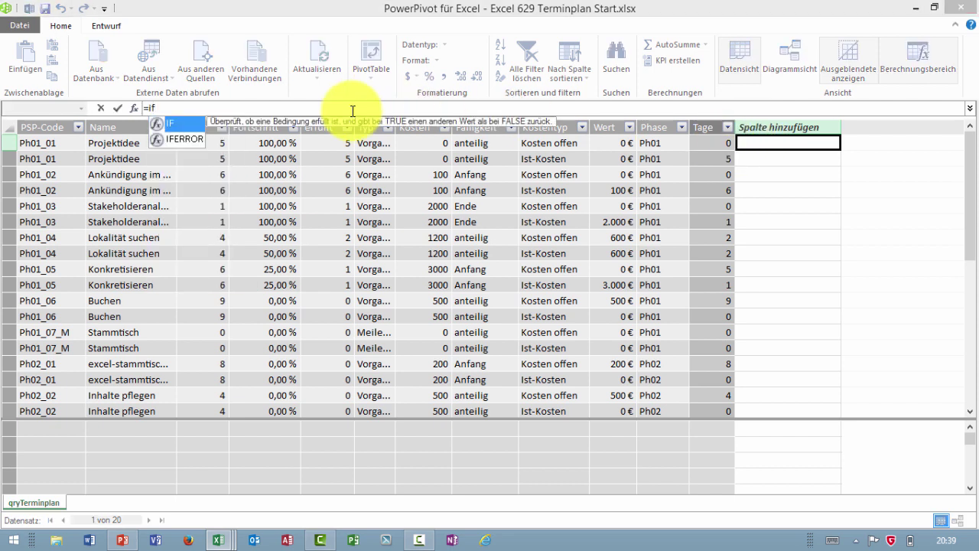
type("(qur")
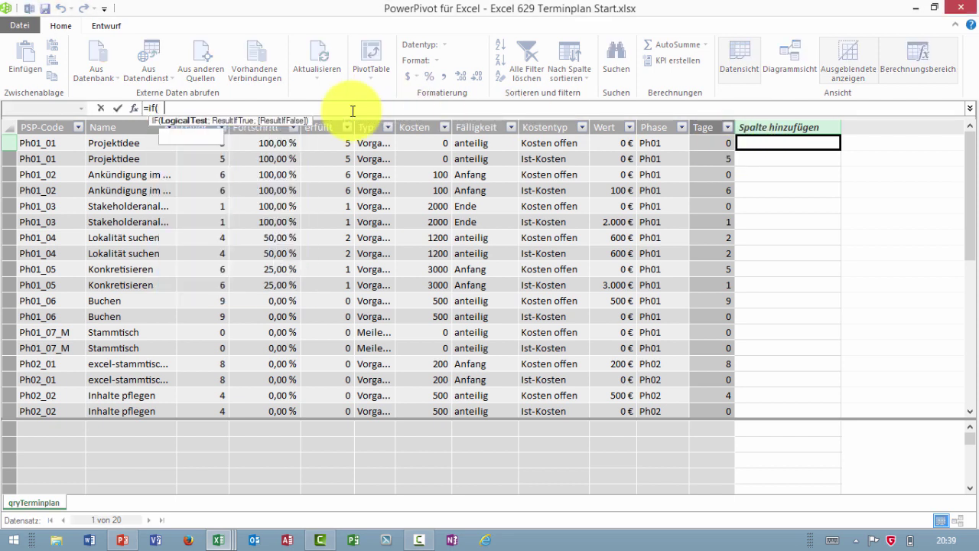
key("BackSpace")
key("BackSpace")
type("e")
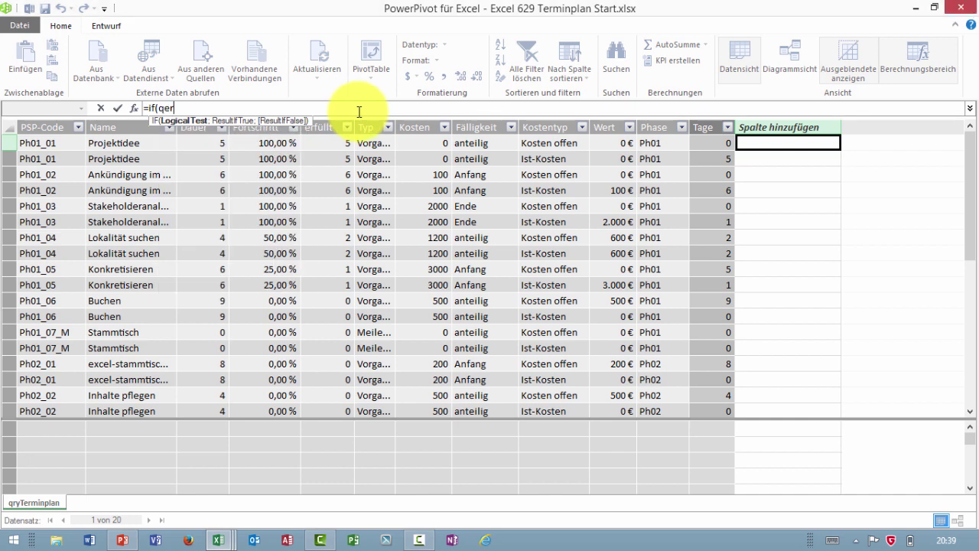
key("BackSpace")
type("ry")
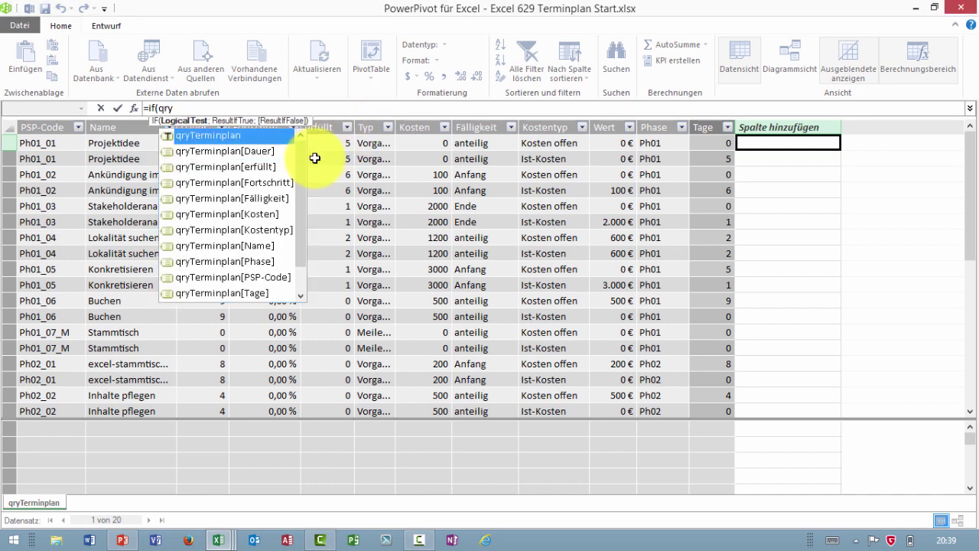
double_click(251, 230)
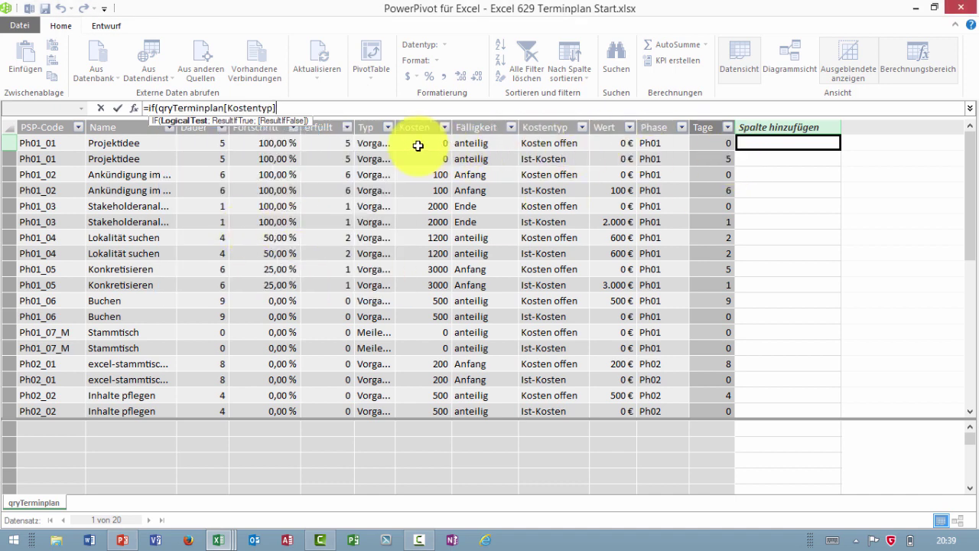
- Finish with 1-Fortschritt as the true result, Fortschritt otherwise, and apply the formula
key("BackSpace")
type("=\"Kosten offen\";1-")
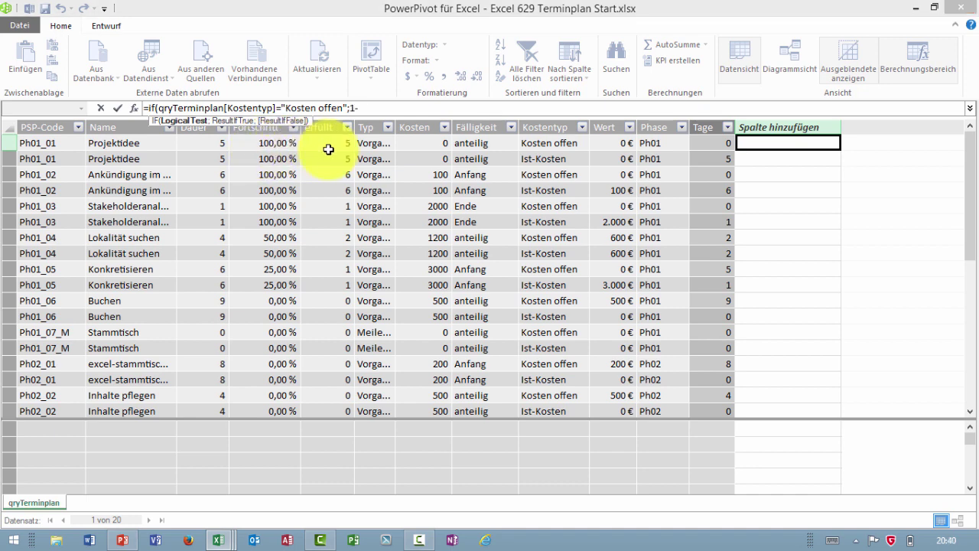
type("qr")
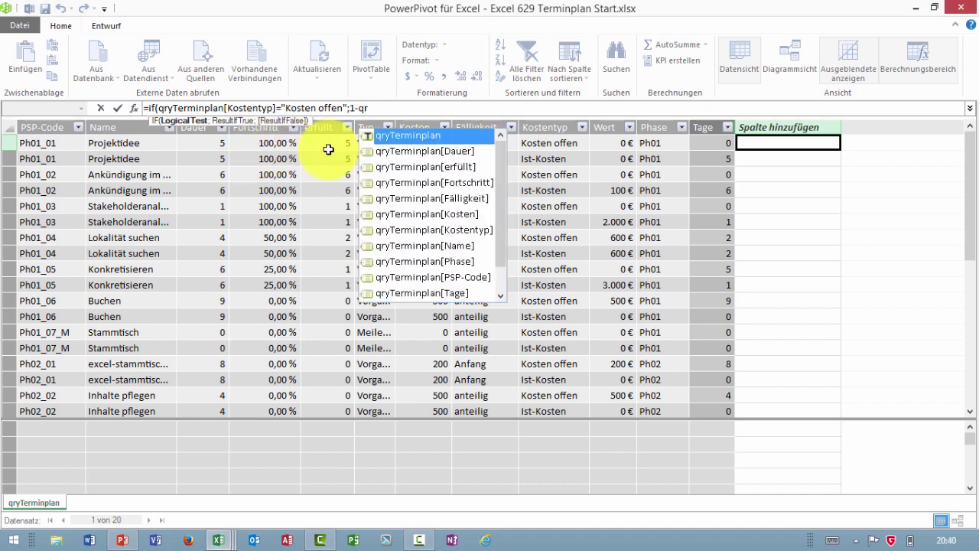
double_click(396, 183)
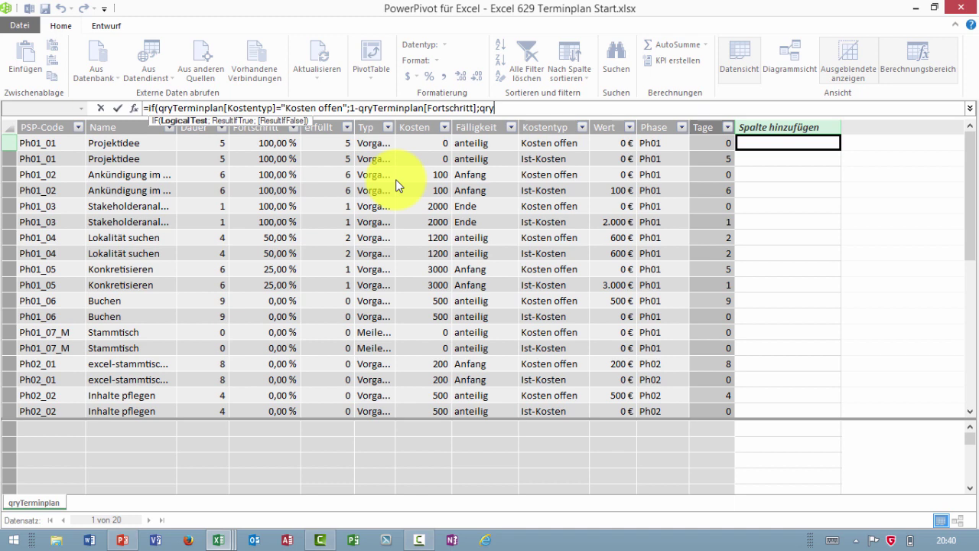
type("Term")
type("inplan[Fortschri")
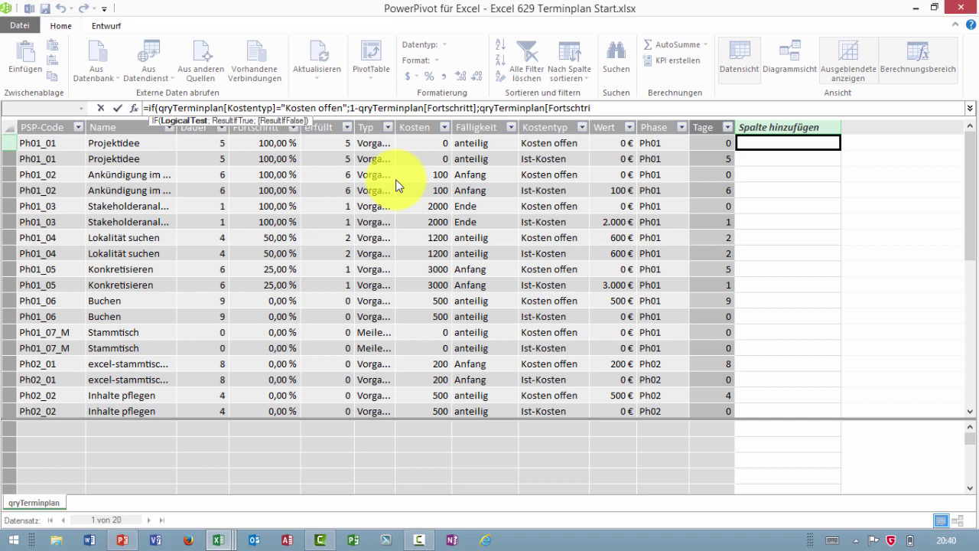
key("BackSpace")
key("BackSpace")
type("]")
type(")")
key("Return")
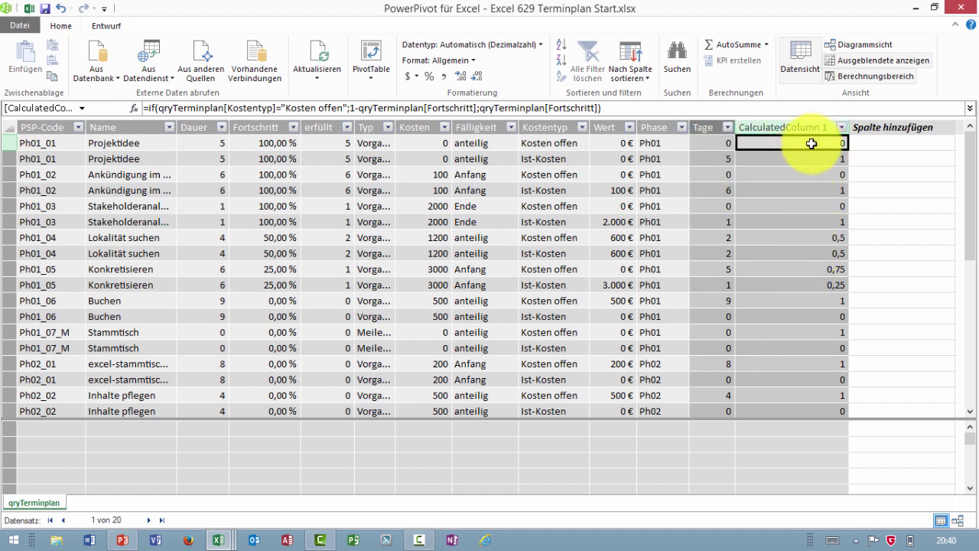
- Rename the new calculated column to Fertigstellung
left_click_drag(809, 143, 812, 157)
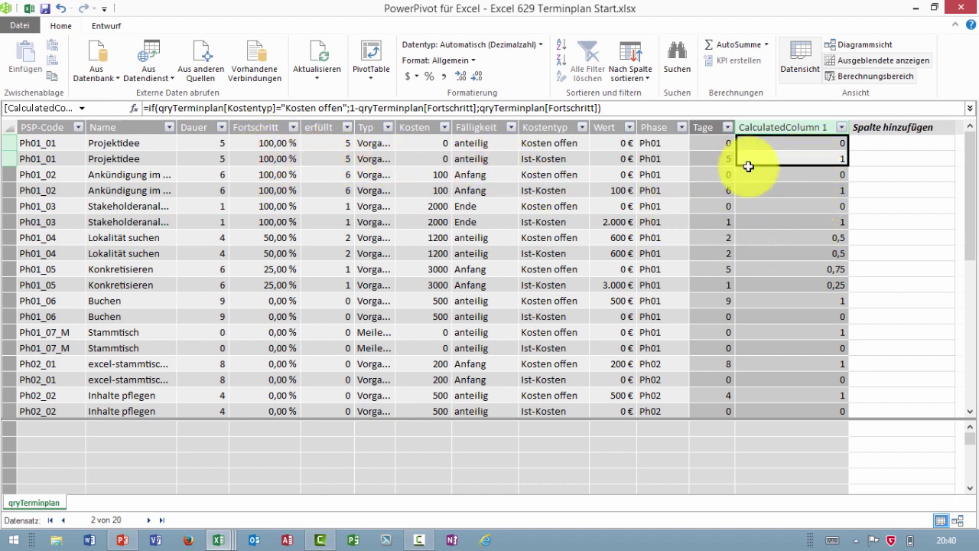
left_click(769, 126)
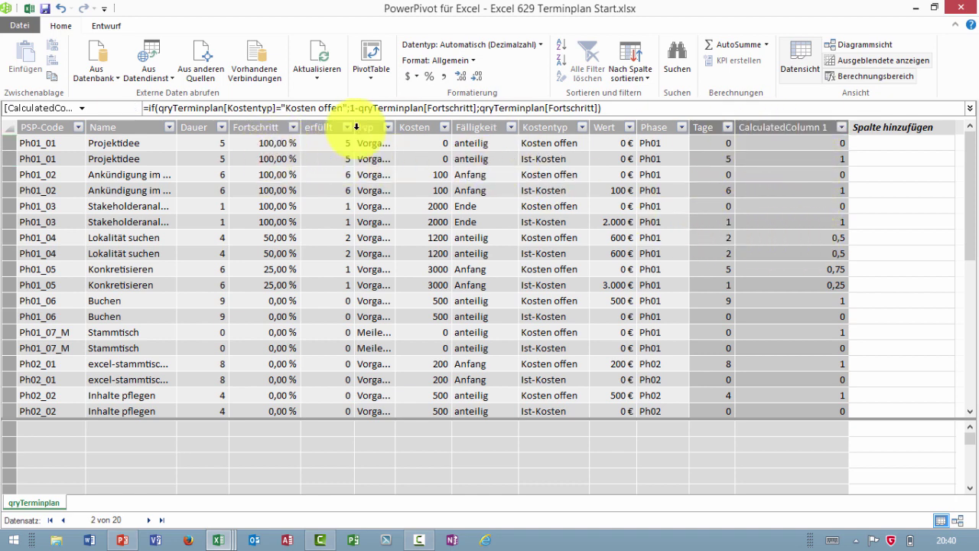
right_click(799, 132)
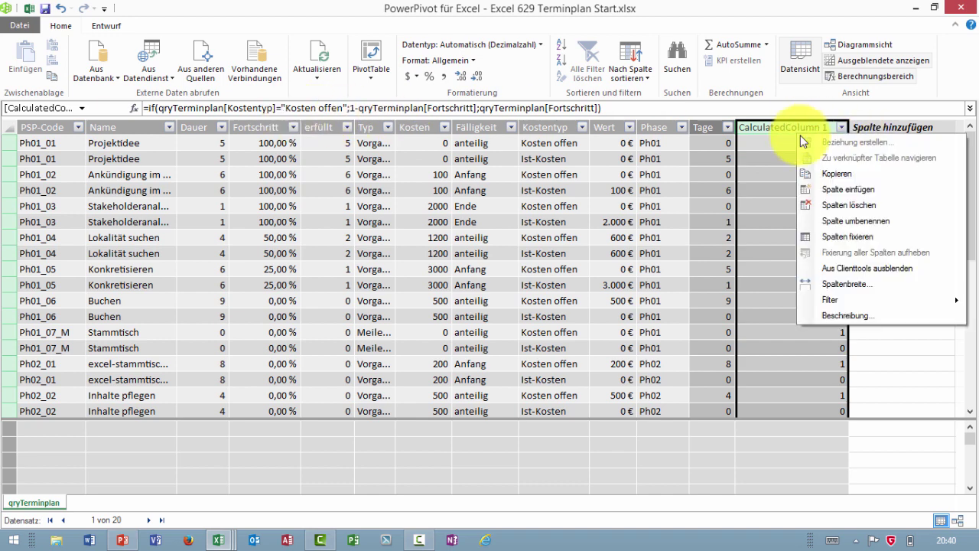
left_click(852, 221)
type("Fertig")
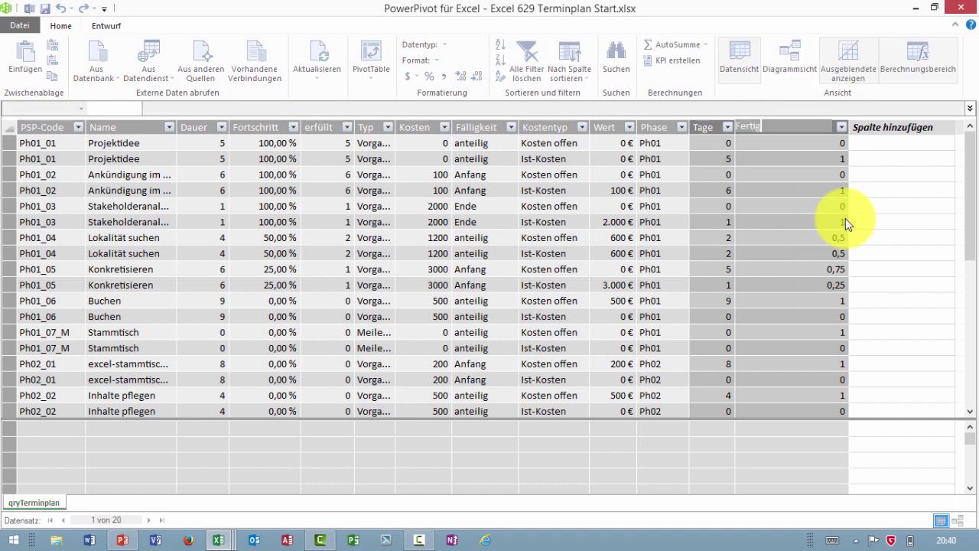
type("stellung")
key("Return")
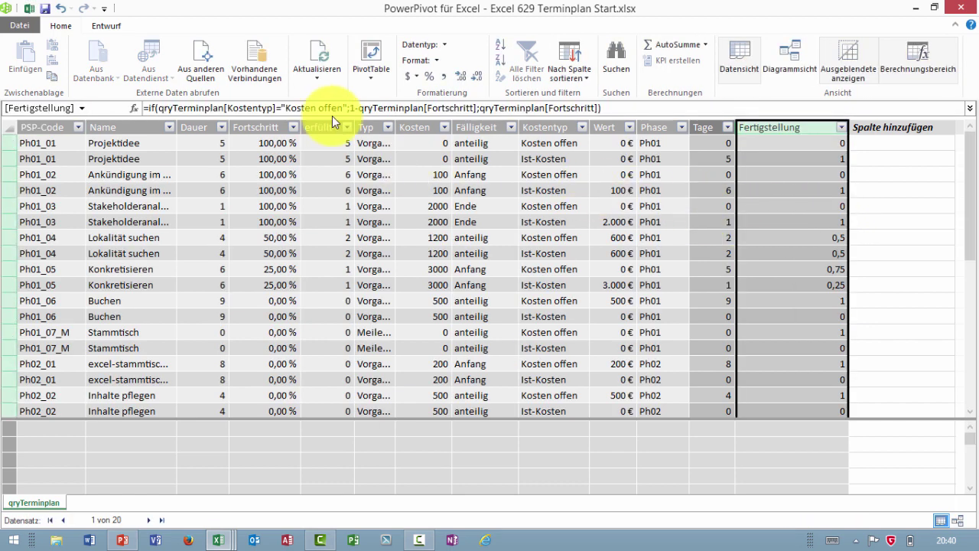
- Format Fertigstellung as percentages with zero decimal places
left_click(429, 76)
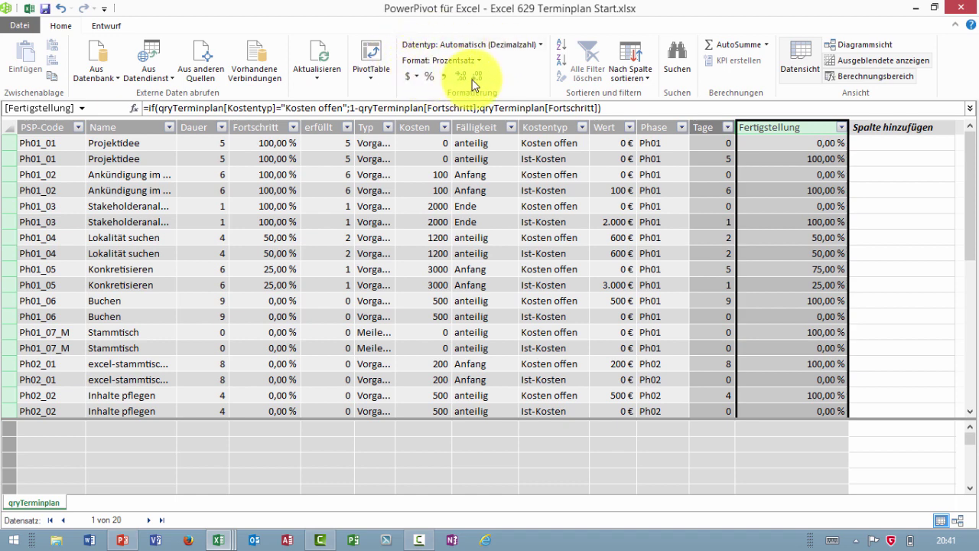
left_click(478, 77)
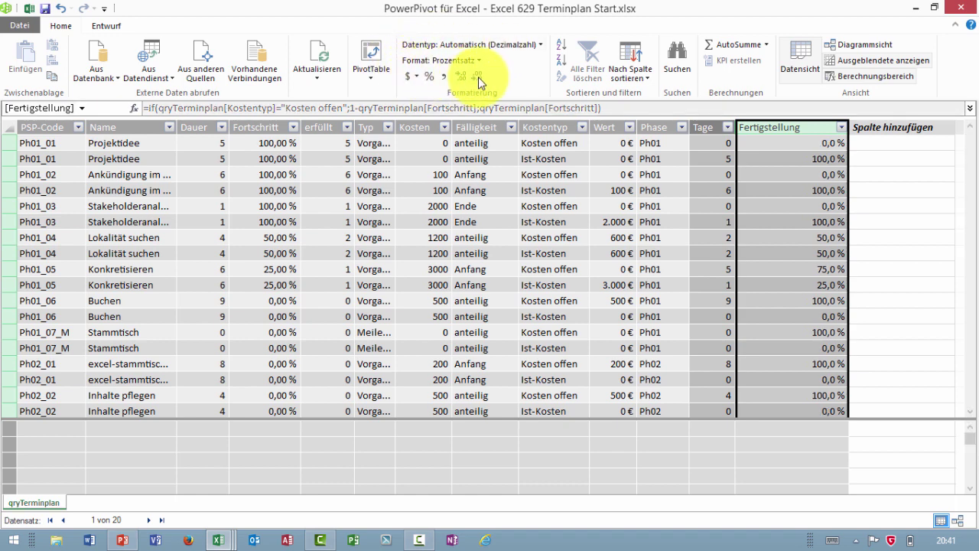
left_click(479, 77)
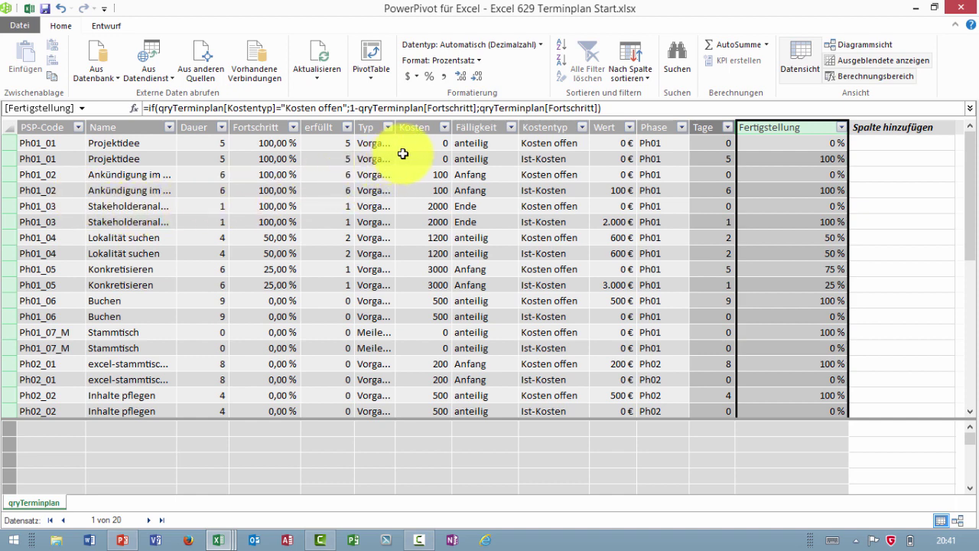
- In Diagram view, create a hierarchy named Projektphasen in qryTerminplan
left_click(860, 51)
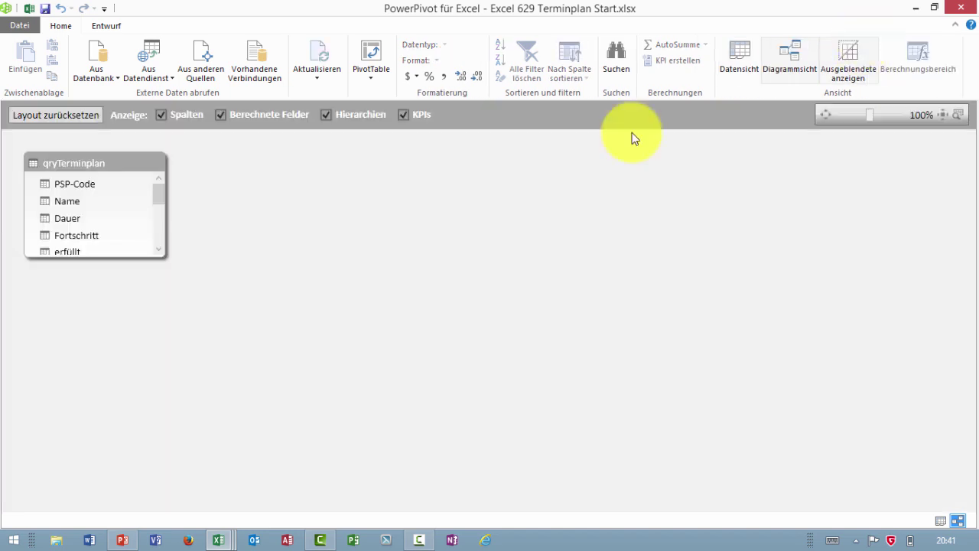
left_click_drag(158, 256, 179, 384)
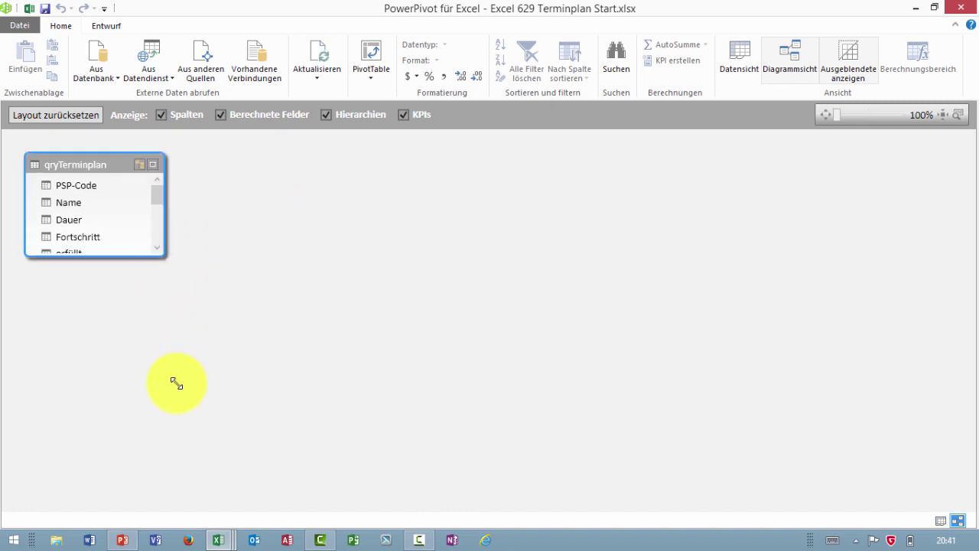
left_click(153, 167)
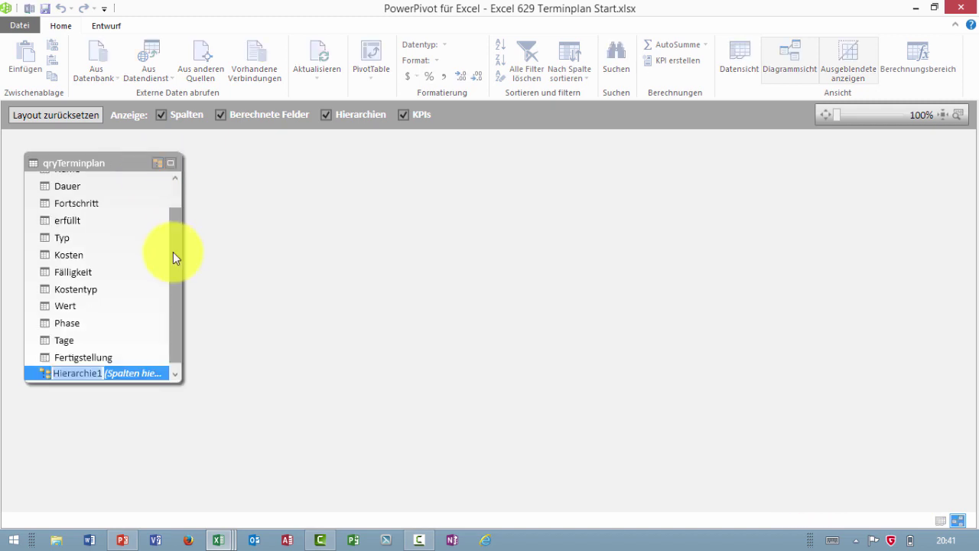
type("Pro")
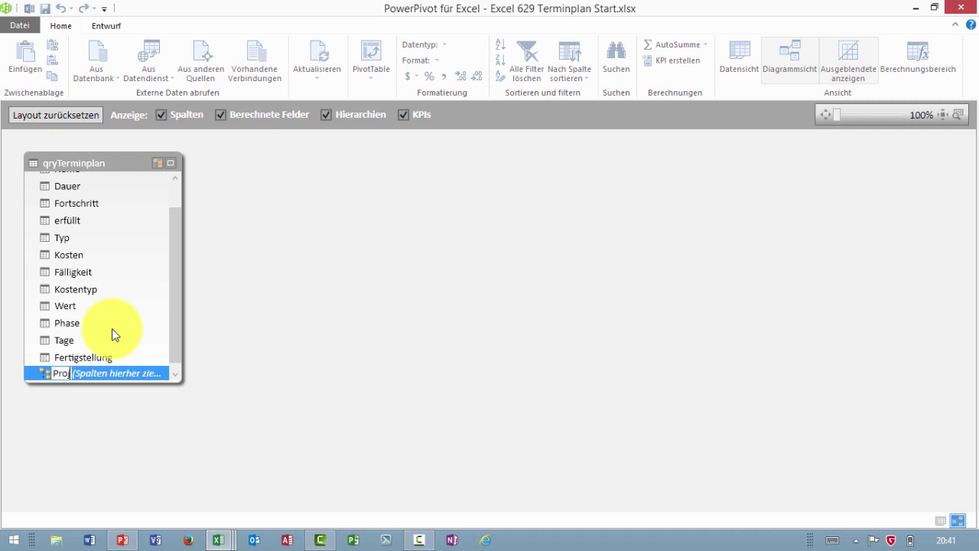
type("jektphasen")
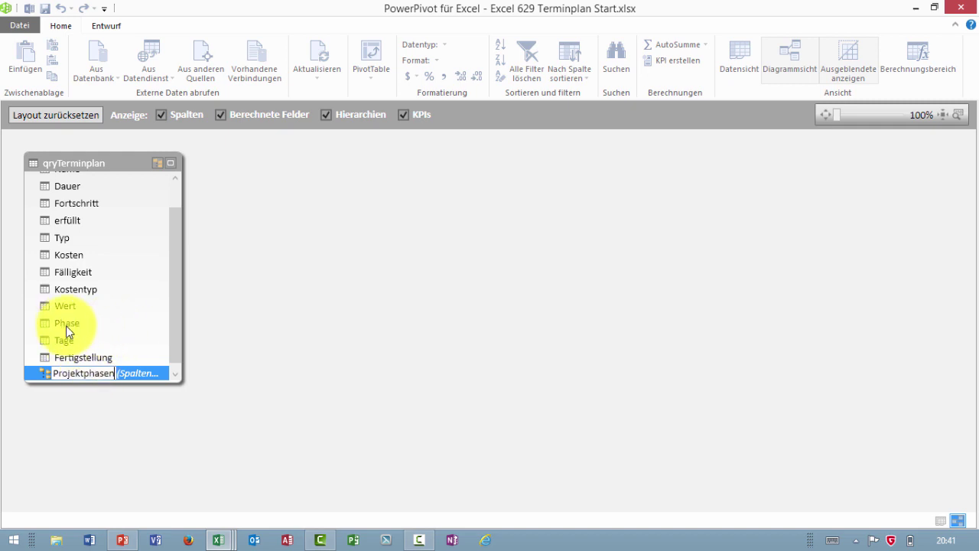
key("Return")
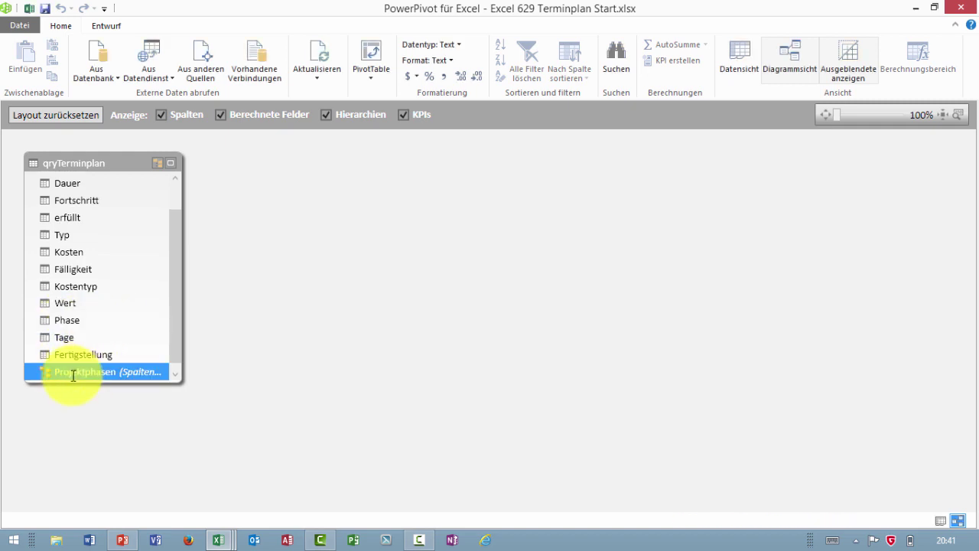
- Add Phase, then PSP-Code, to the Projektphasen hierarchy and return to Data view
left_click(67, 315)
right_click(67, 315)
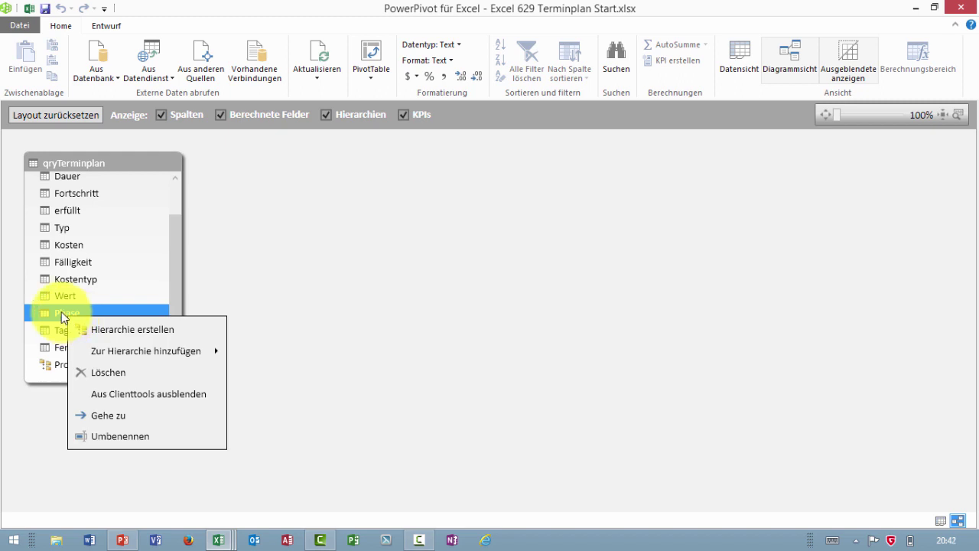
mouse_move(146, 350)
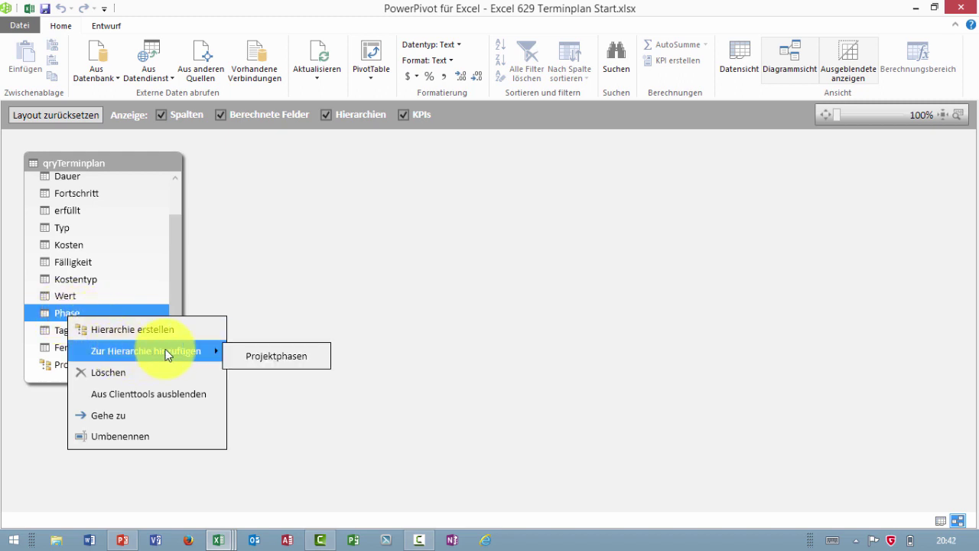
left_click(260, 356)
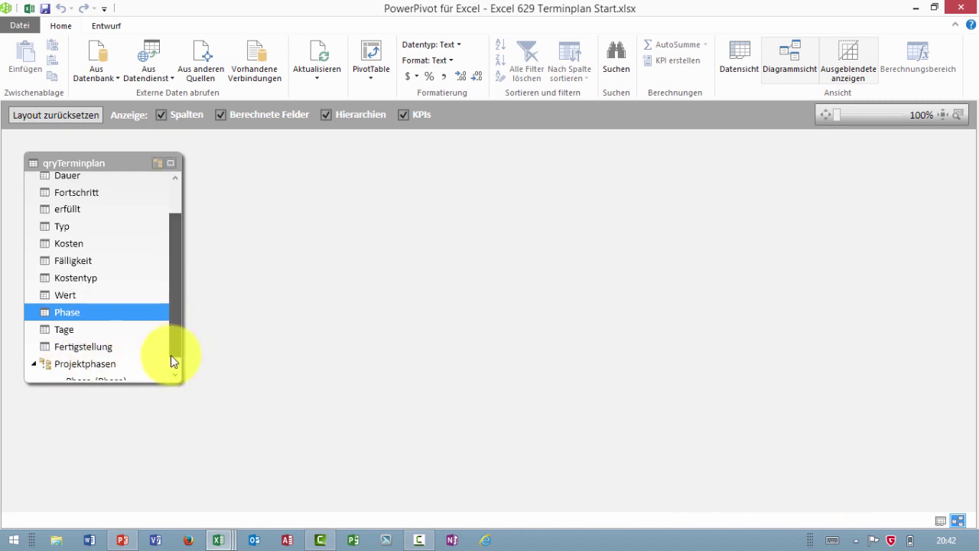
left_click_drag(170, 355, 168, 361)
left_click_drag(165, 293, 87, 190)
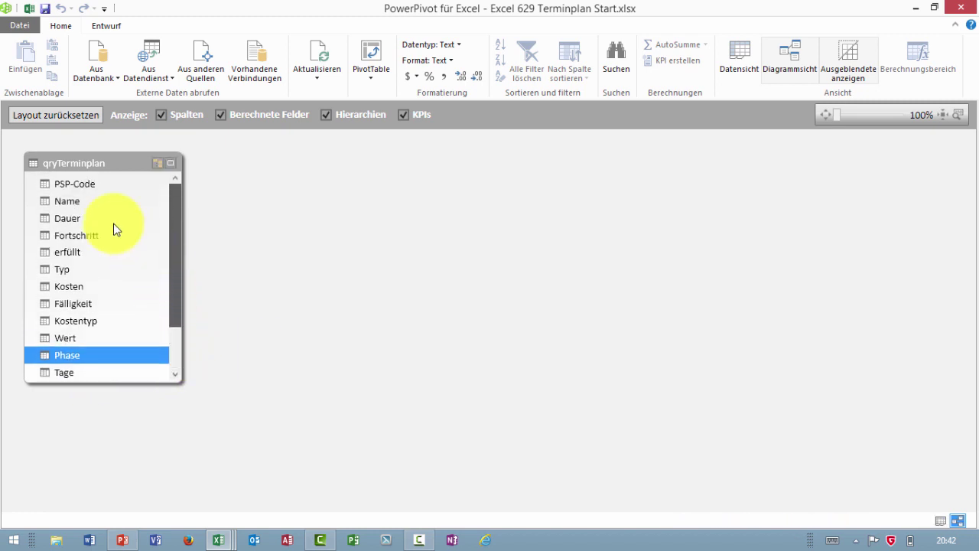
left_click(85, 187)
right_click(85, 187)
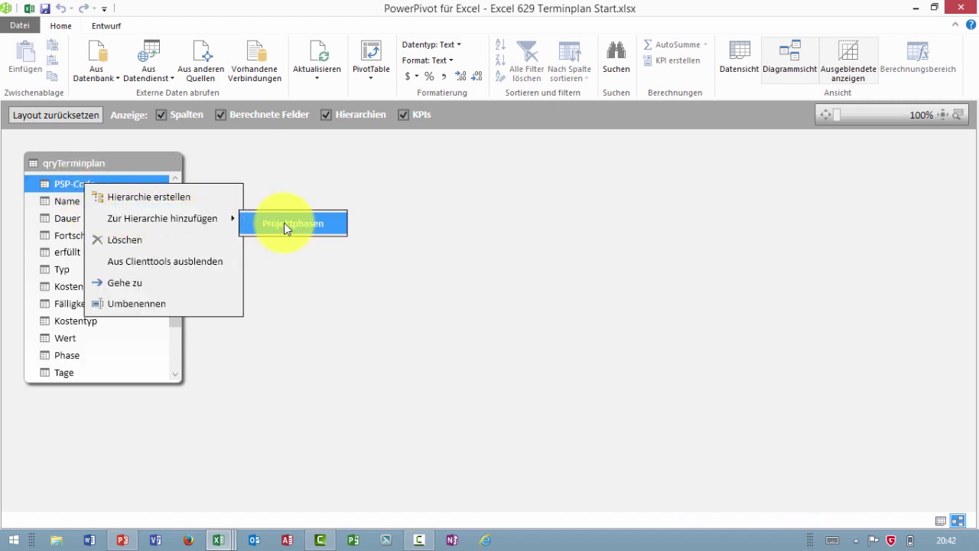
left_click(284, 223)
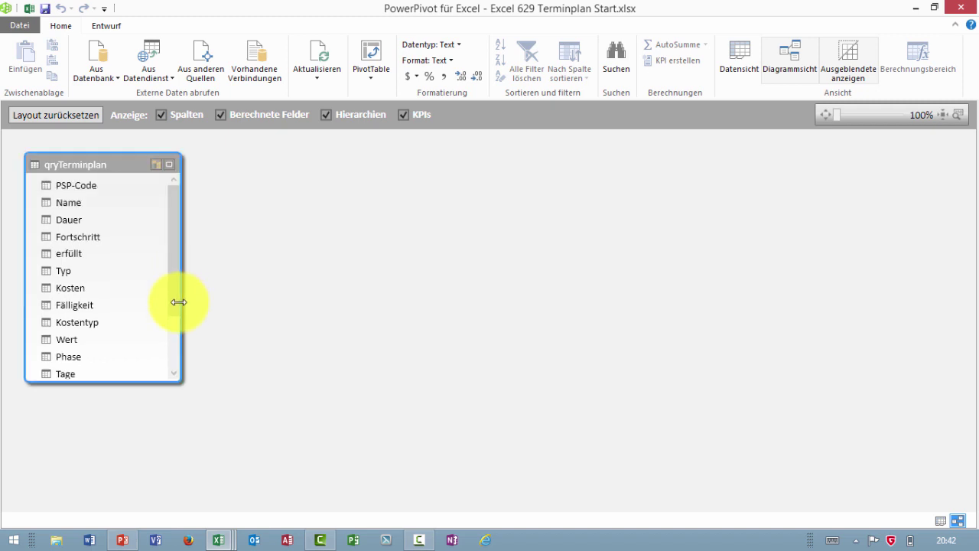
left_click_drag(171, 309, 111, 369)
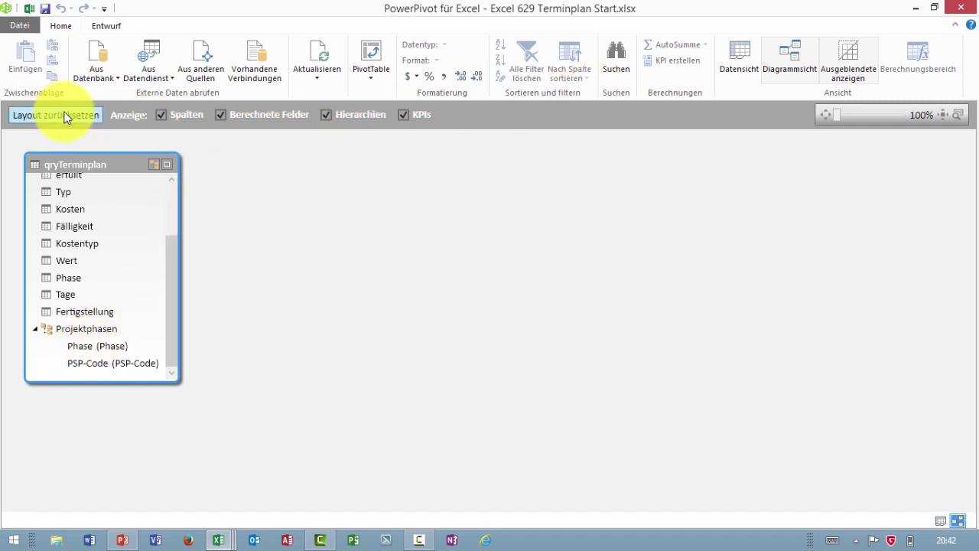
left_click(742, 58)
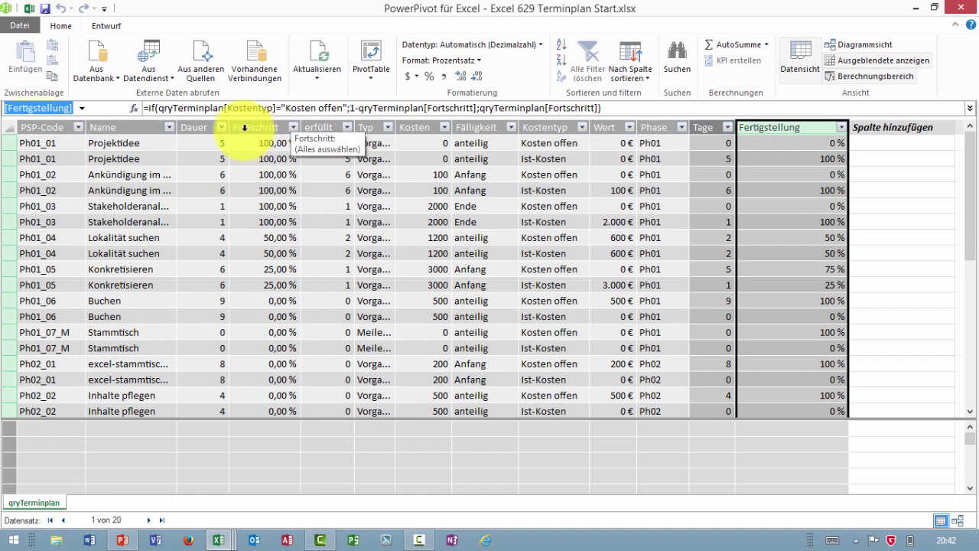
- Hide the Dauer, Fortschritt and erfüllt columns from client tools
left_click(196, 127)
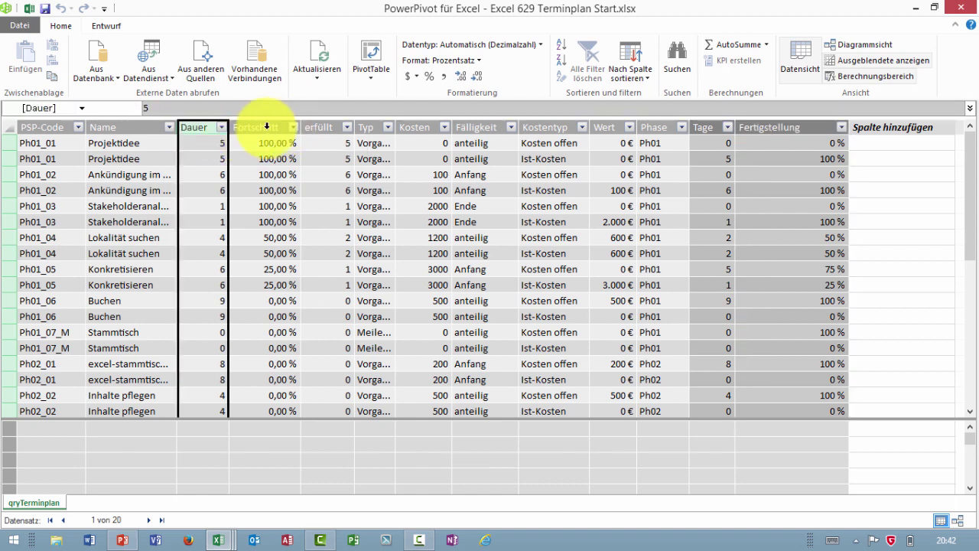
left_click(333, 128, "shift")
left_click(419, 127)
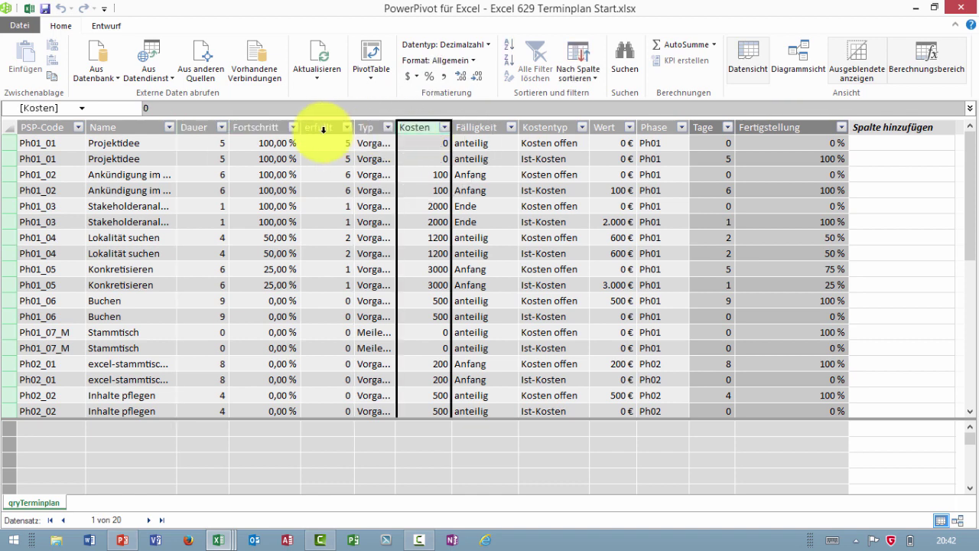
left_click_drag(201, 129, 329, 129)
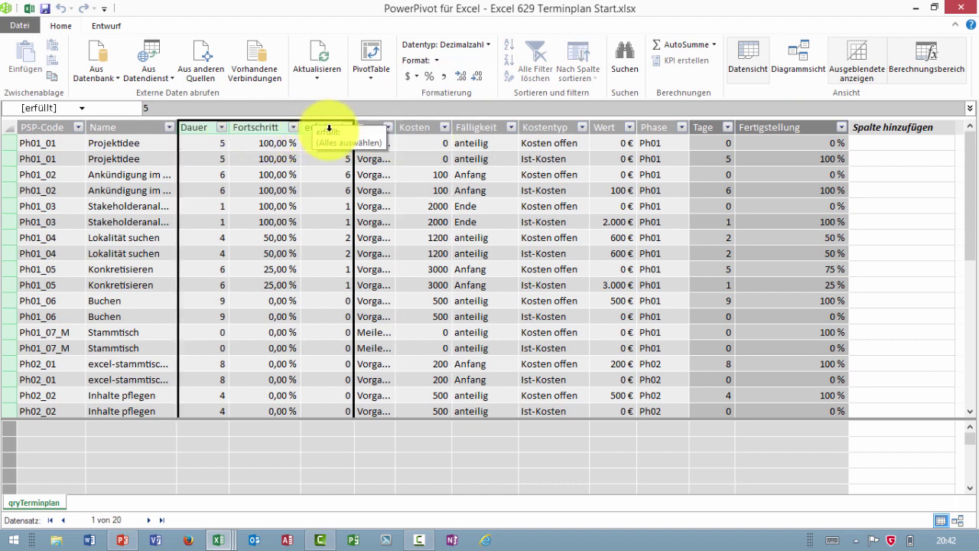
right_click(262, 130)
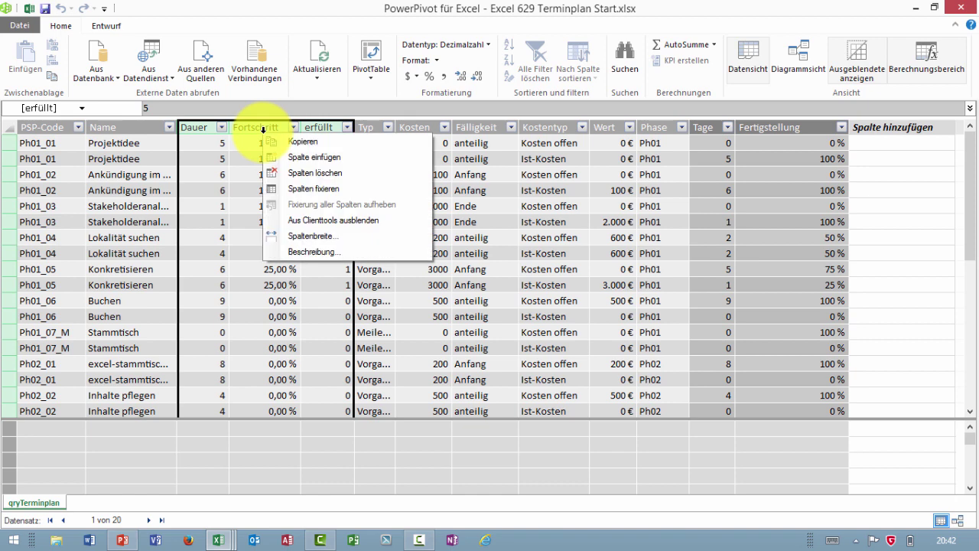
left_click(301, 218)
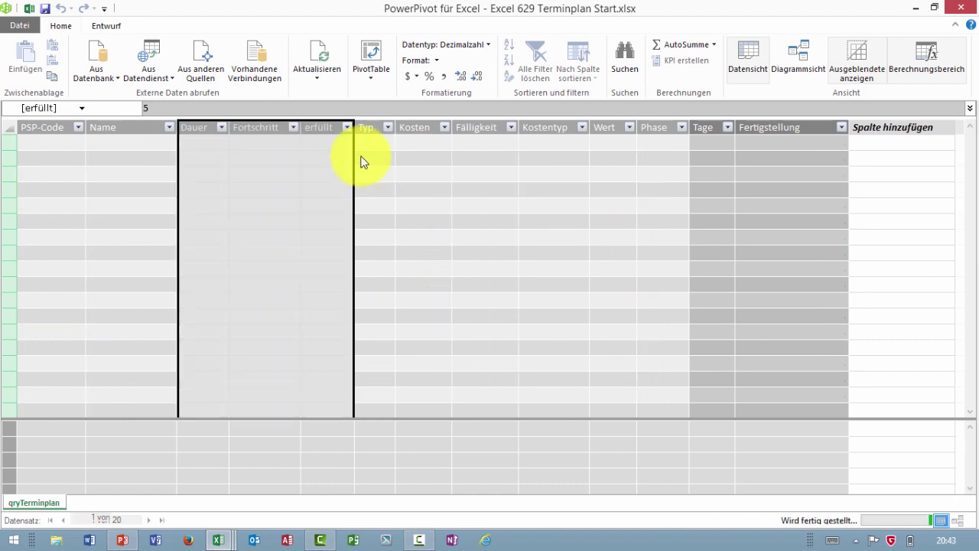
- Hide the Kosten column from client tools
left_click(425, 126)
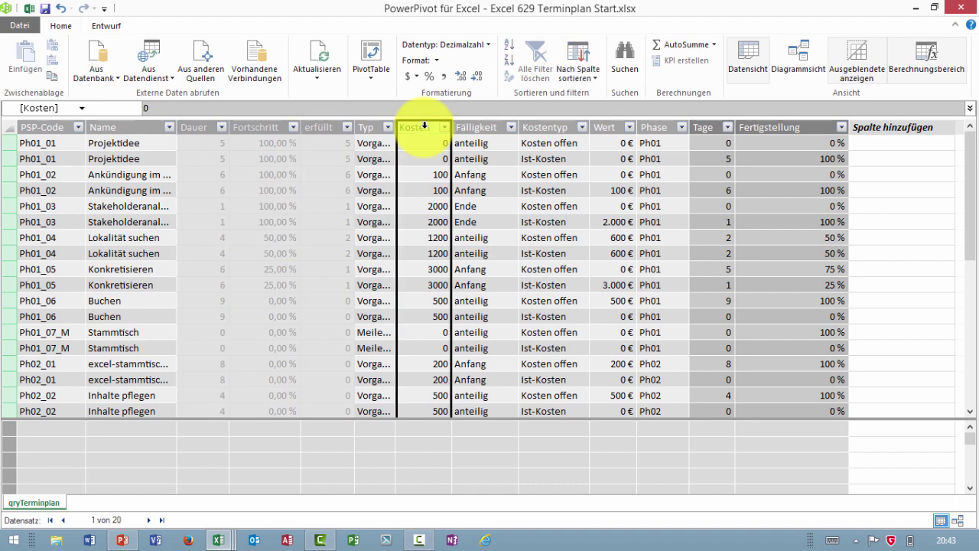
right_click(424, 126)
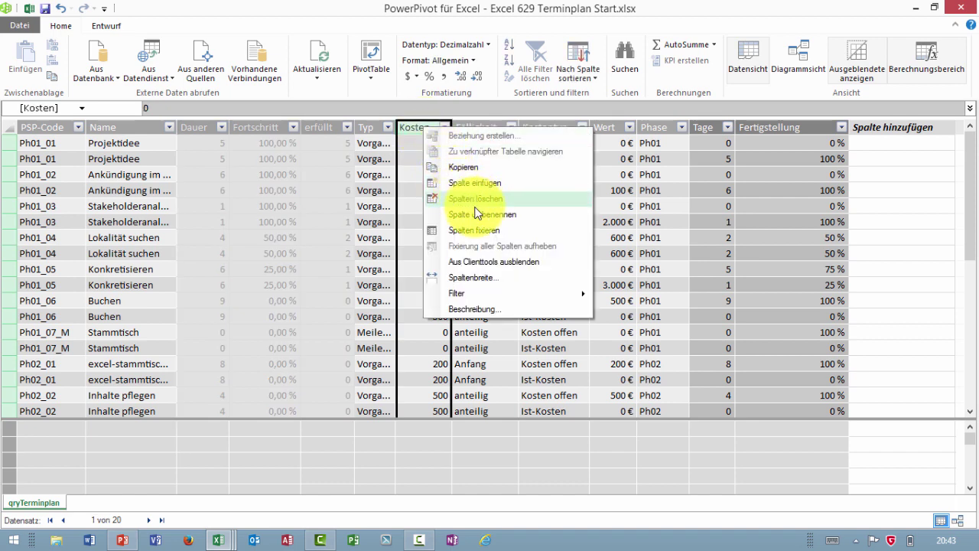
left_click(482, 264)
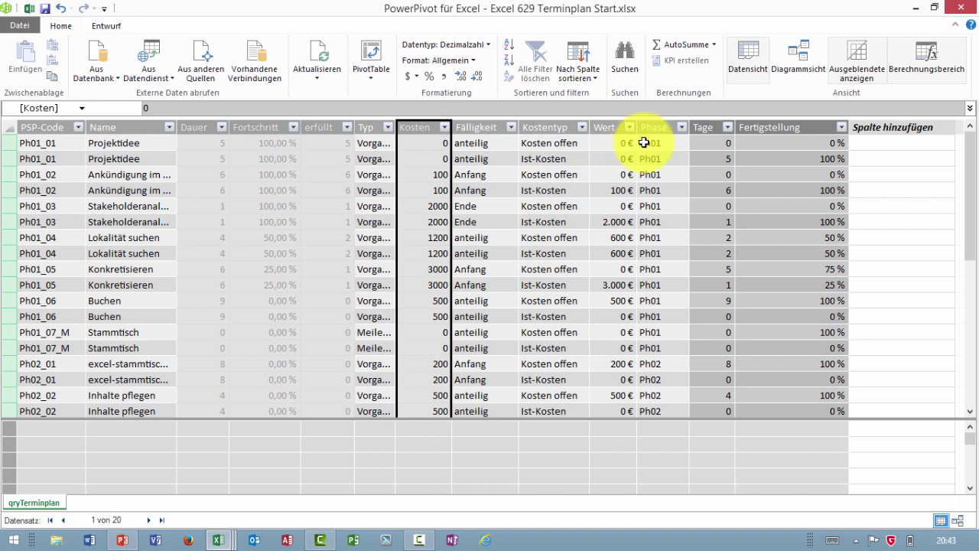
left_click(722, 146)
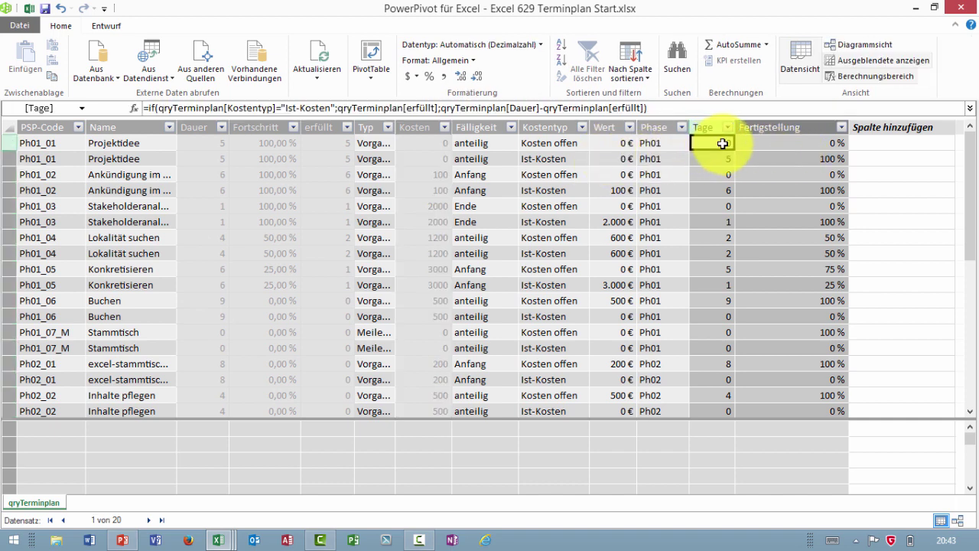